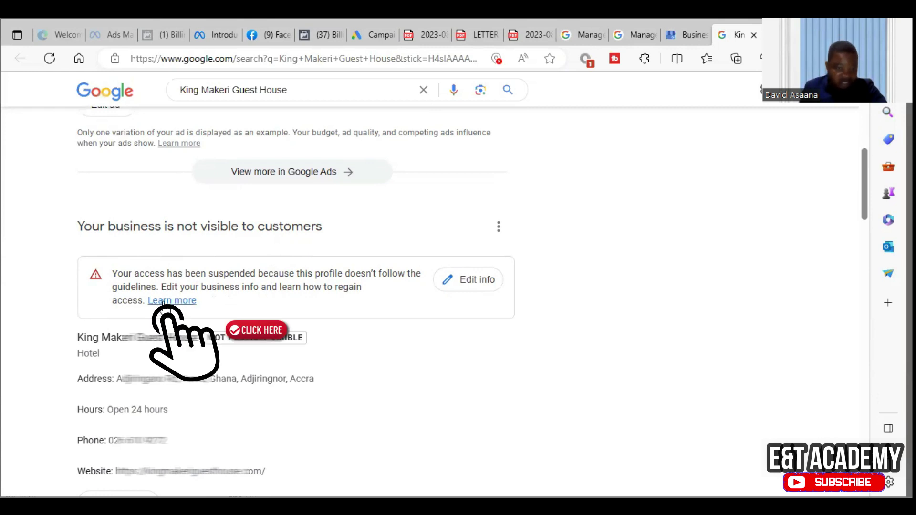
Open the suspension card's Learn more link in a new tab, then scroll back to the King Makeri Guest House notice.
right_click(183, 303)
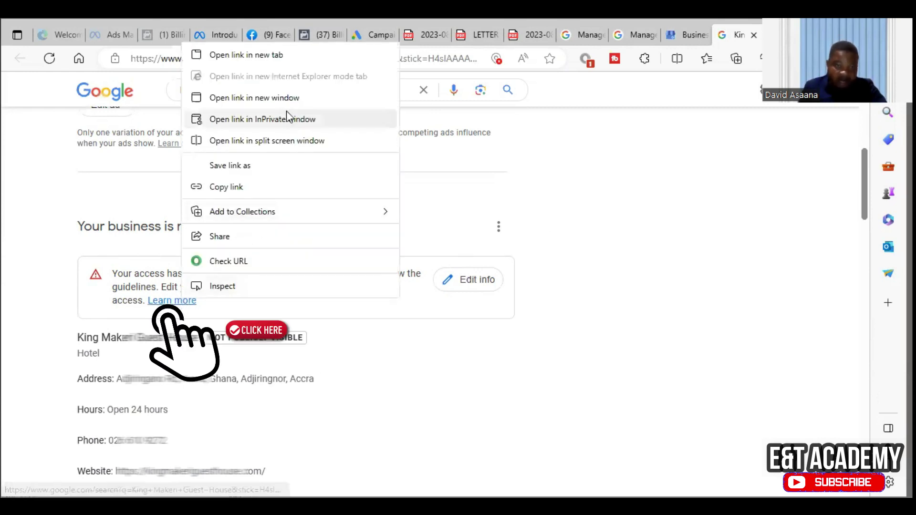
click(293, 53)
scroll(362, 267, down, 3)
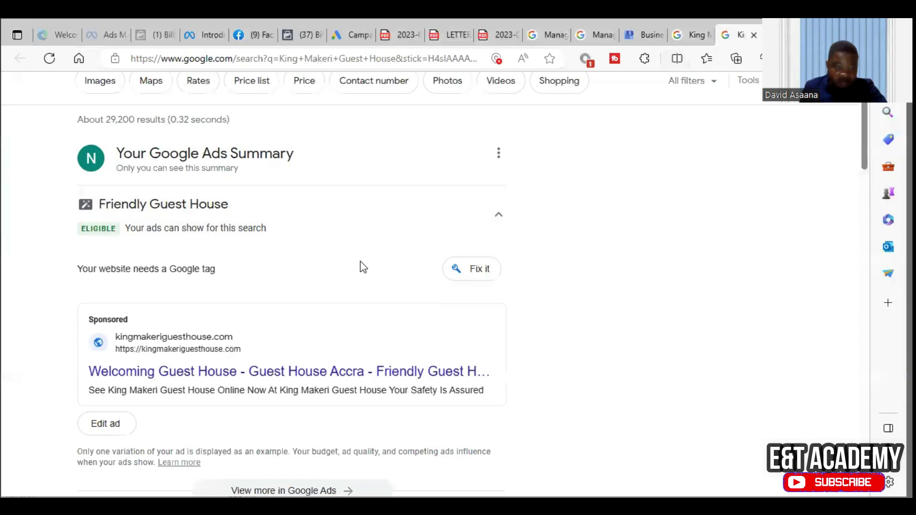
scroll(299, 325, down, 7)
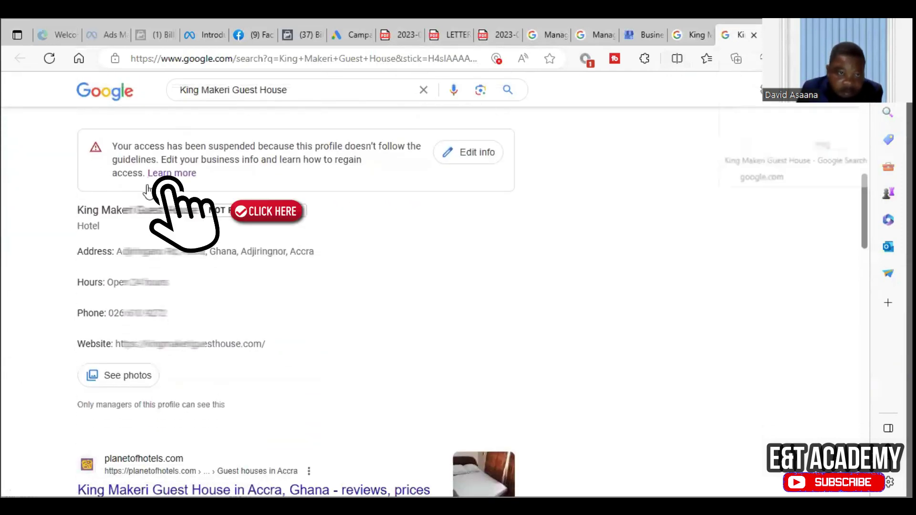
Open the Fix suspended Business Profiles guide, then switch to the Business Profile Manager businesses list.
click(164, 173)
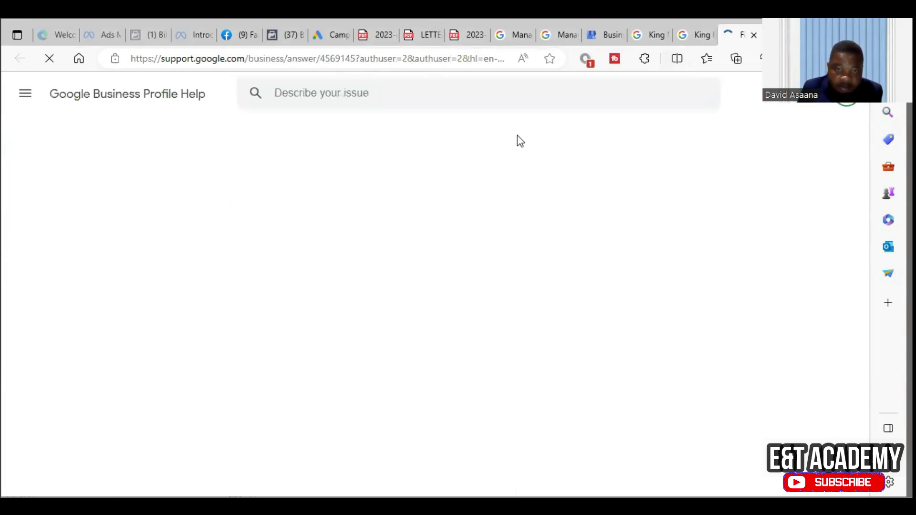
scroll(485, 265, down, 3)
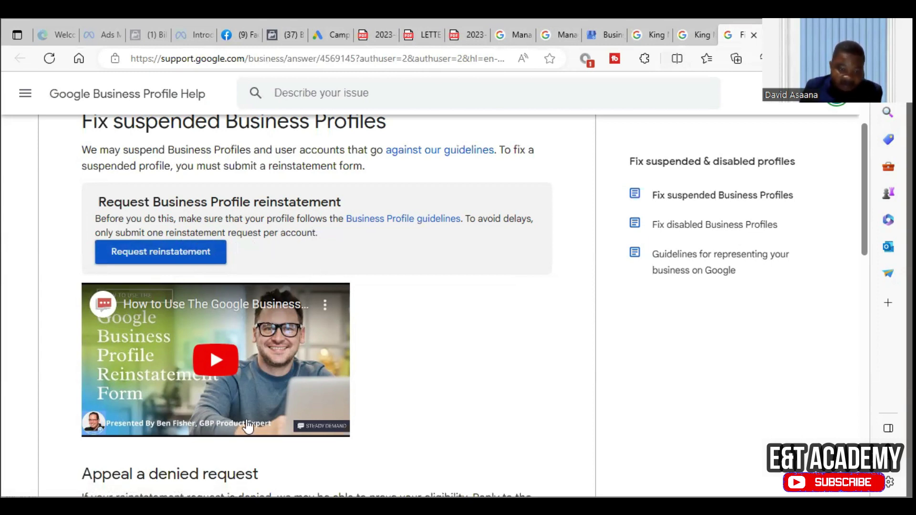
click(607, 35)
scroll(615, 310, down, 1)
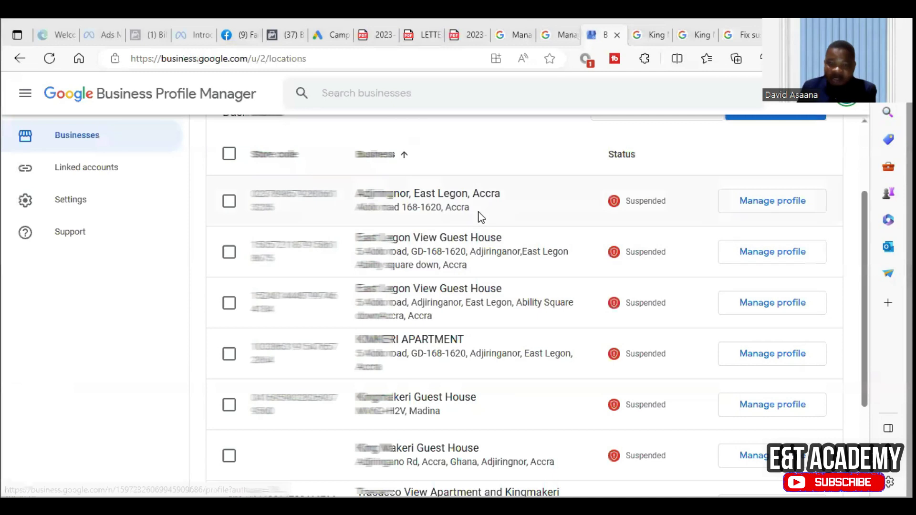
Tick six suspended businesses, including the apartment and Madina guest house, leaving the Adjiringano Rd guest house unticked.
click(228, 203)
click(230, 254)
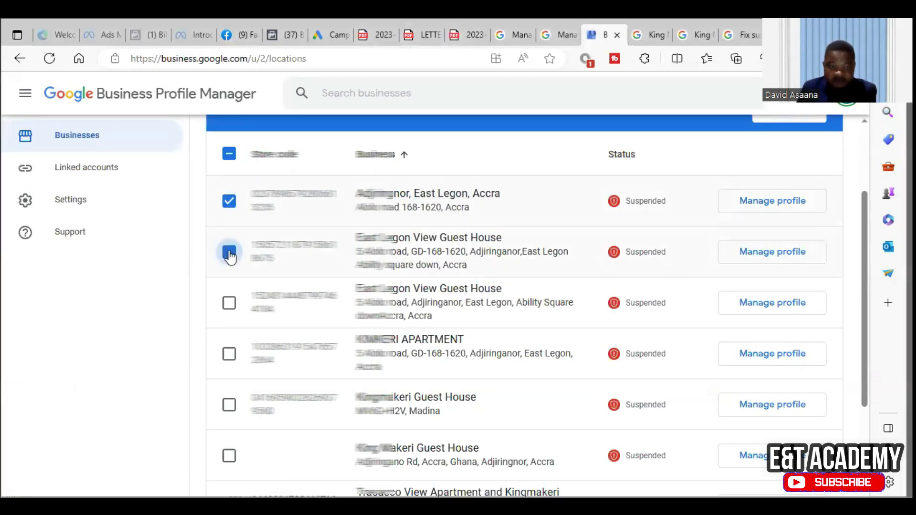
click(229, 305)
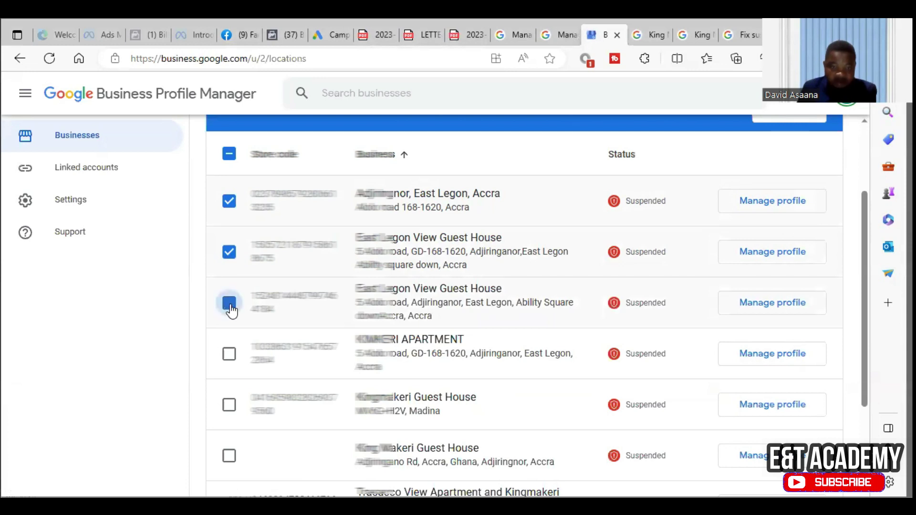
click(229, 355)
scroll(230, 361, down, 3)
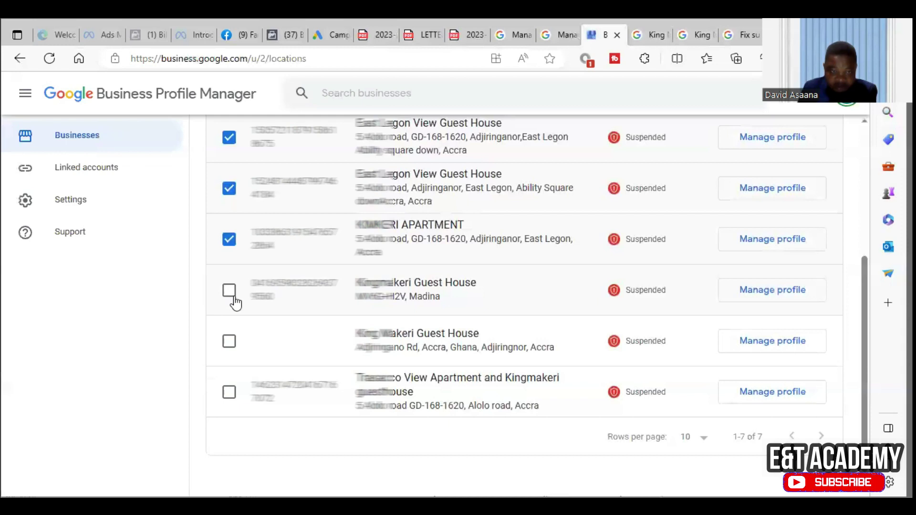
click(233, 299)
click(229, 394)
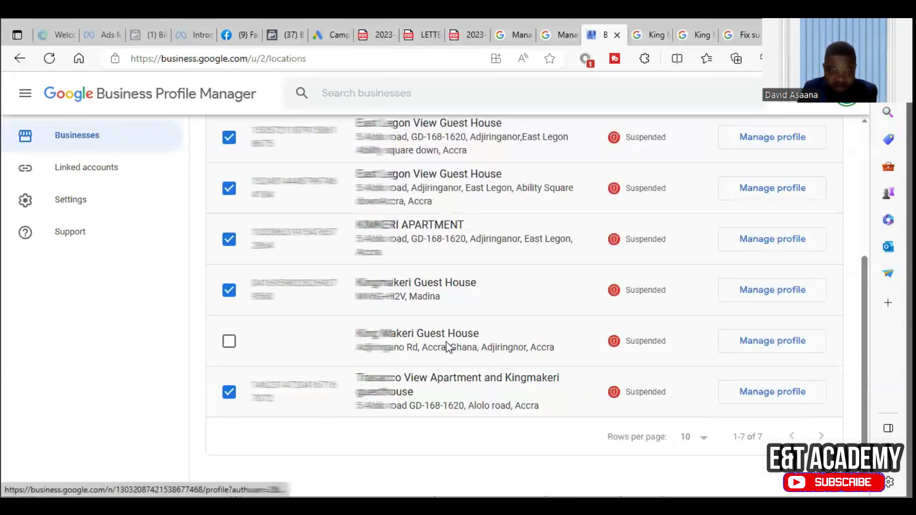
scroll(447, 343, up, 5)
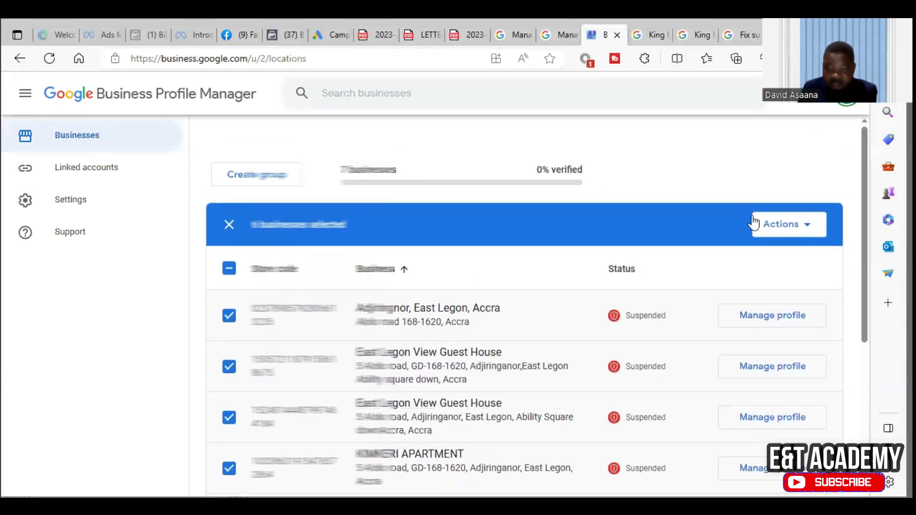
scroll(748, 260, down, 5)
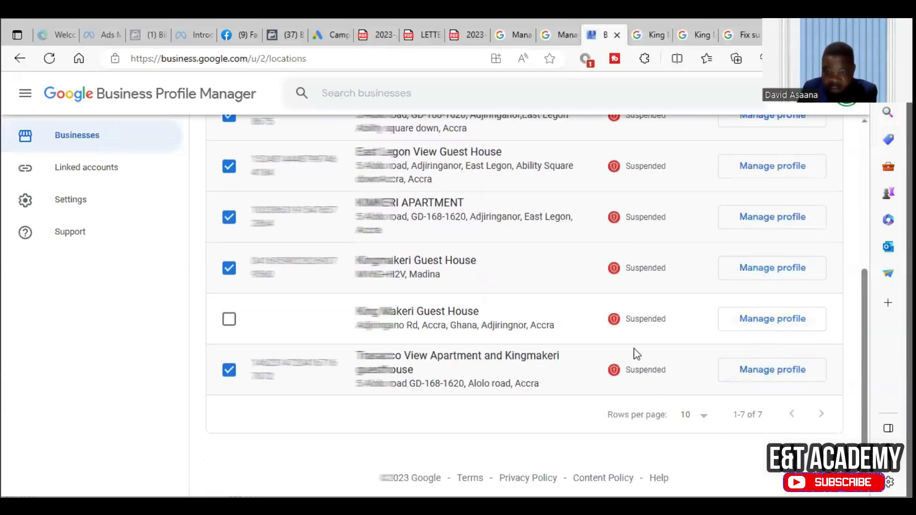
scroll(664, 233, up, 4)
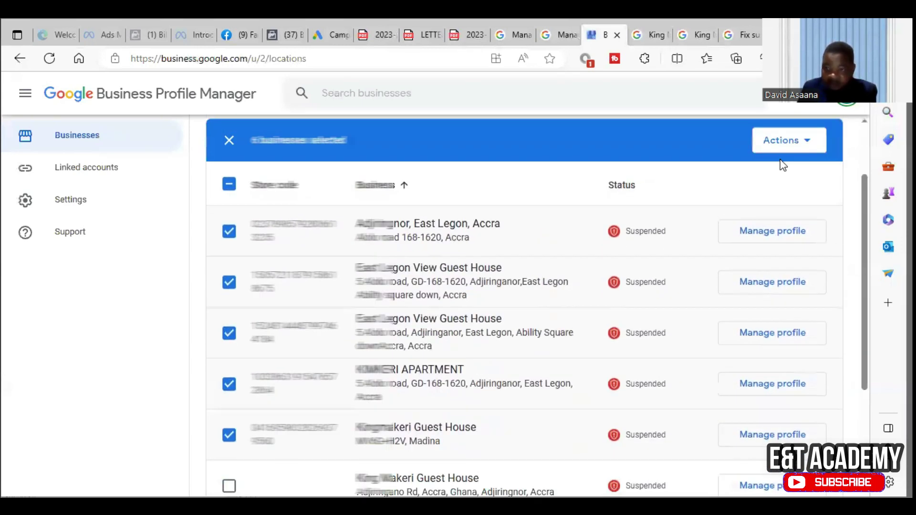
Open the Actions menu for the six selected businesses.
click(784, 141)
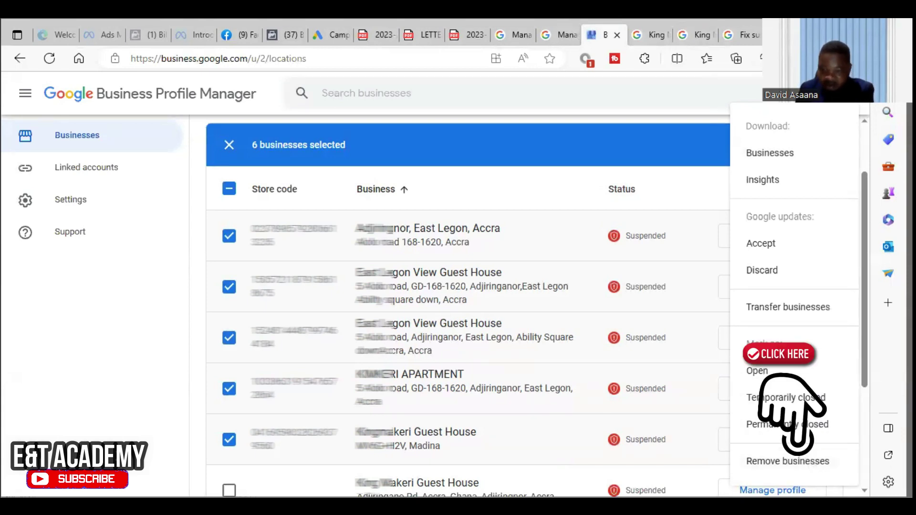
Choose Remove businesses for the six selected profiles, then cancel the removal warning.
click(787, 460)
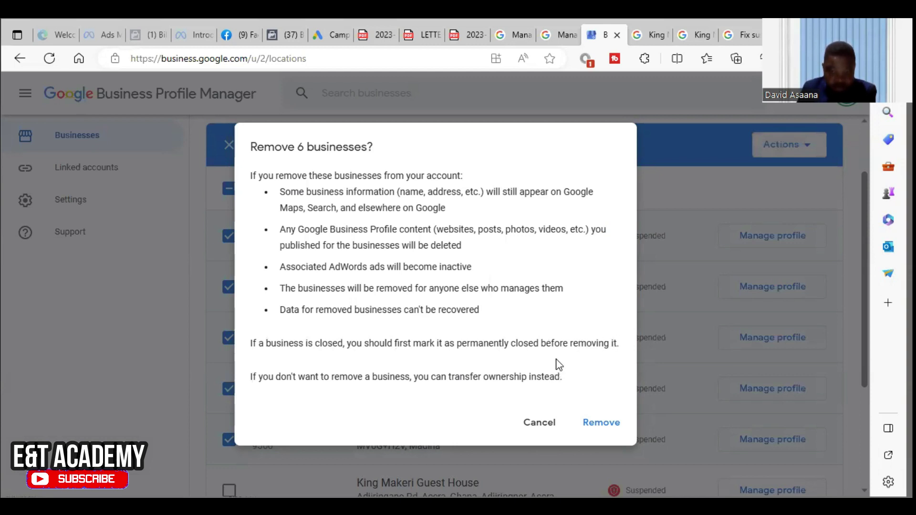
click(549, 424)
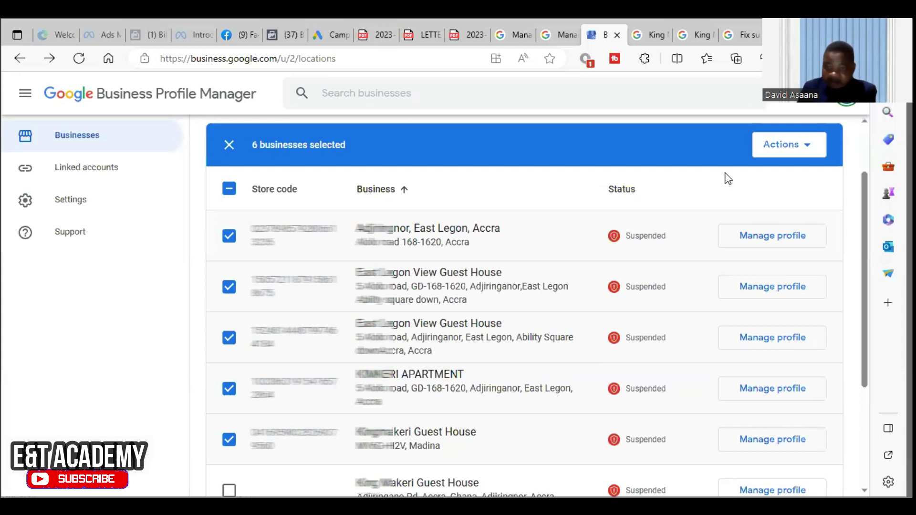
Remove the first suspended business, then a second one, through Actions > Remove.
click(229, 145)
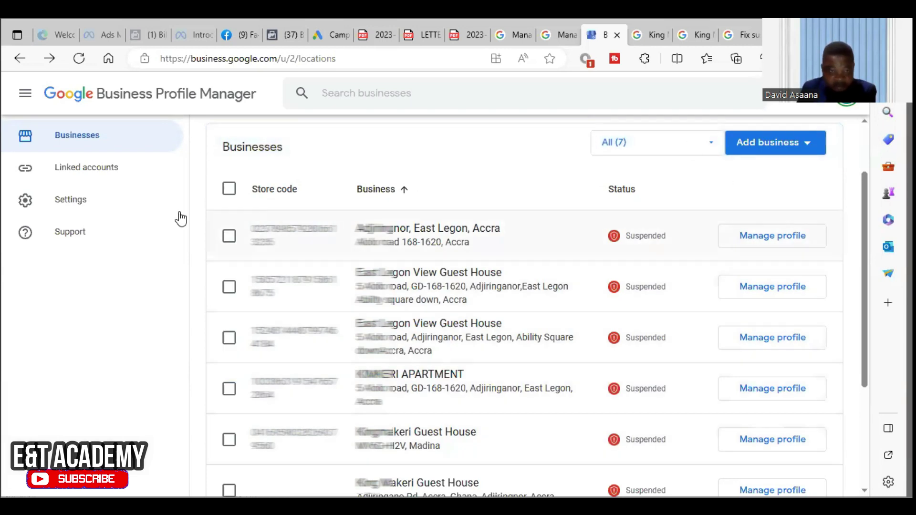
click(229, 236)
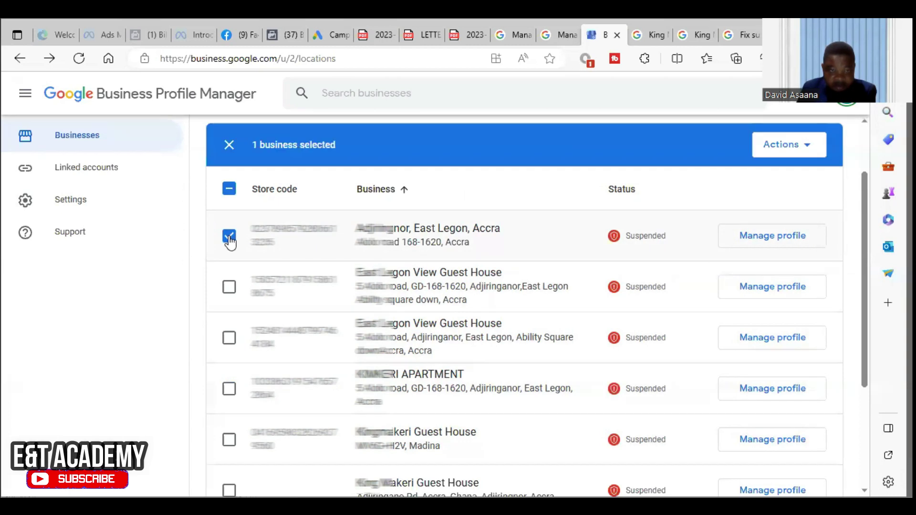
click(806, 145)
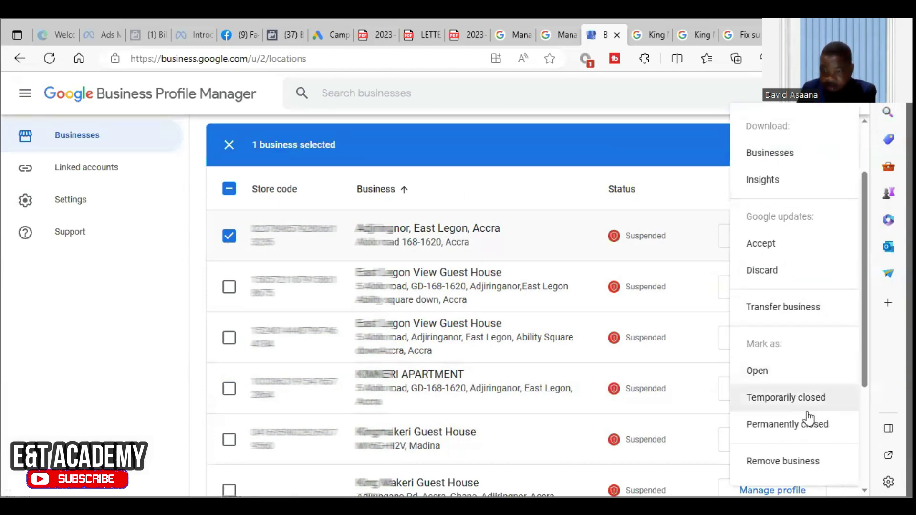
click(811, 462)
click(605, 423)
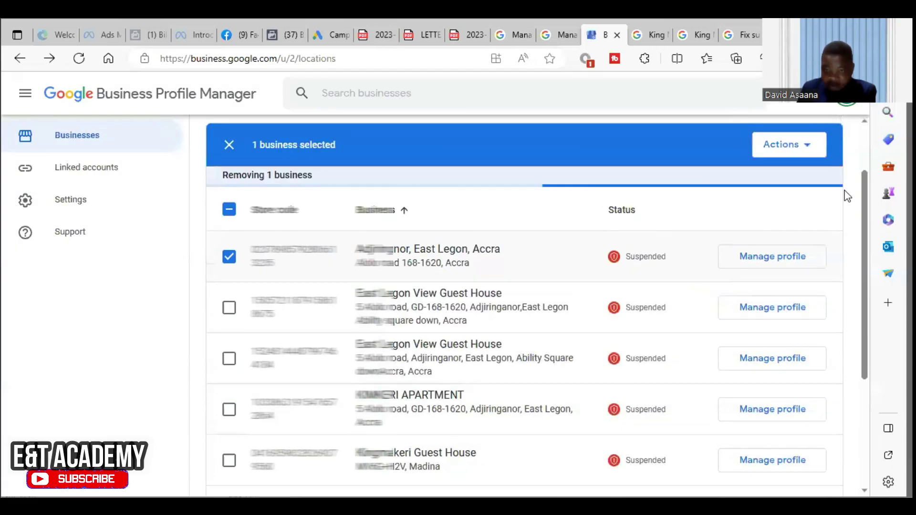
click(229, 308)
click(813, 146)
click(793, 459)
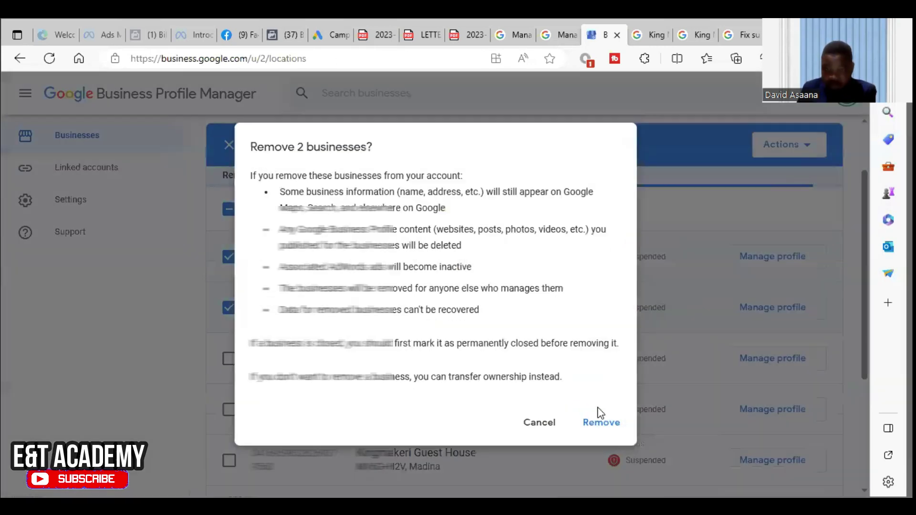
click(600, 421)
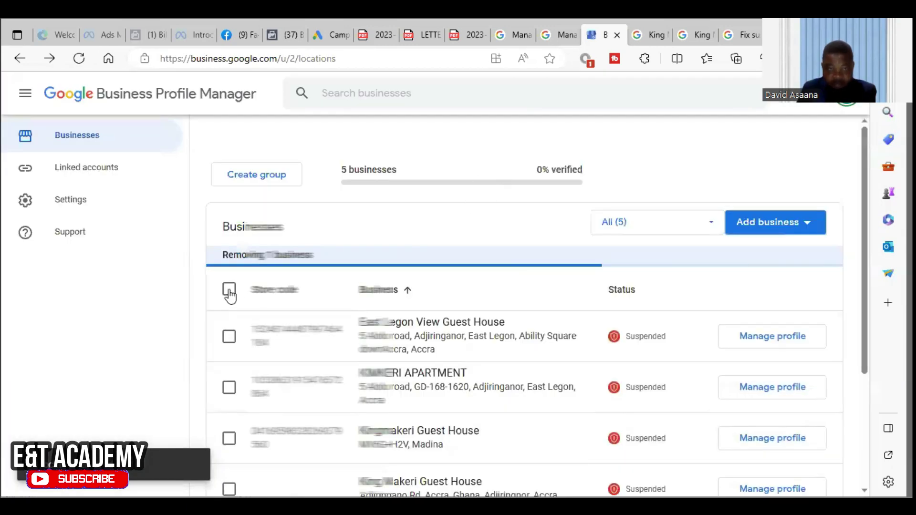
Select the remaining four businesses, including the apartment and Madina guest house, and remove them.
click(228, 290)
scroll(231, 341, down, 1)
click(229, 232)
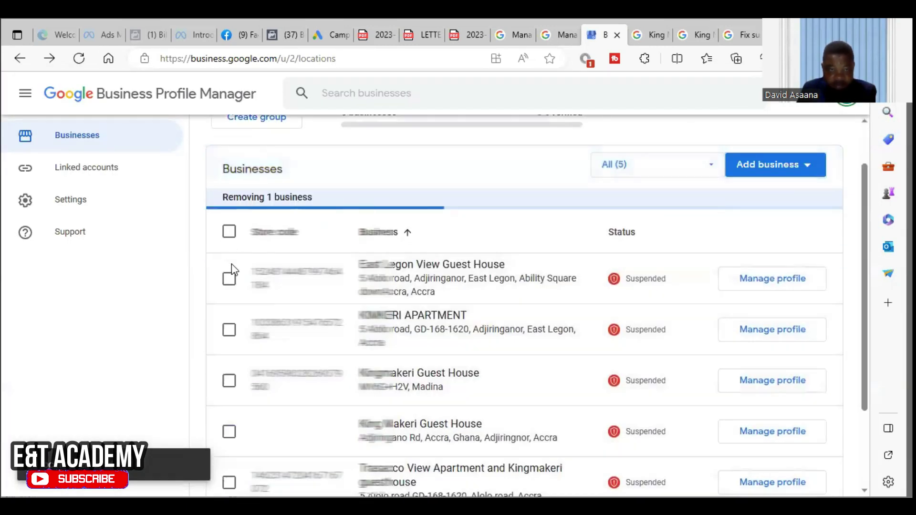
click(228, 279)
click(229, 330)
click(230, 382)
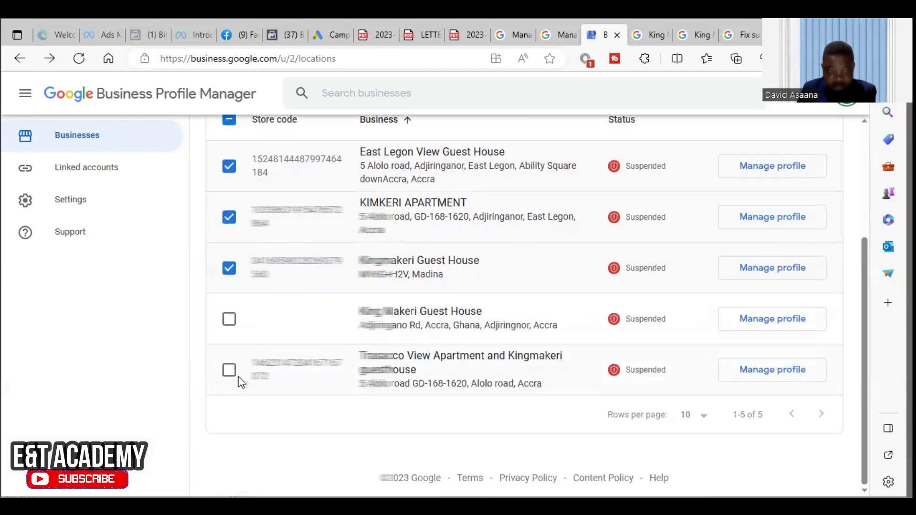
click(229, 371)
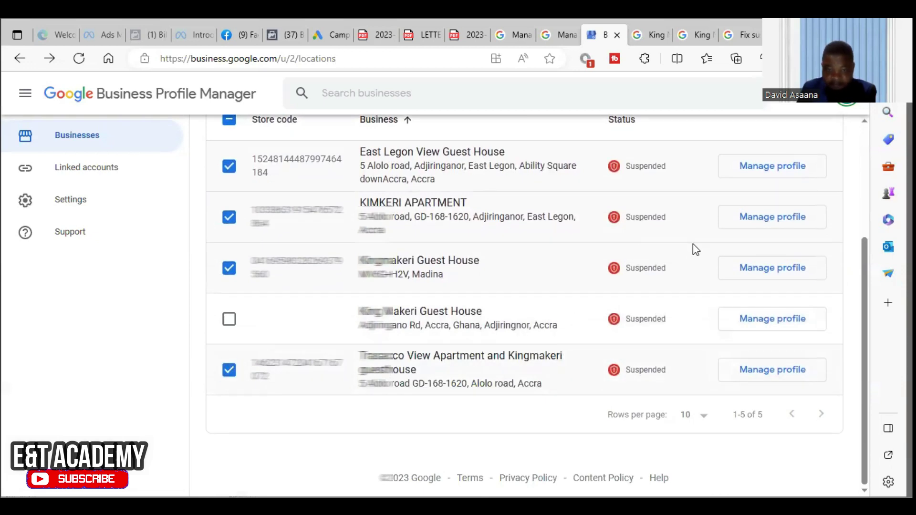
scroll(832, 159, up, 3)
click(813, 170)
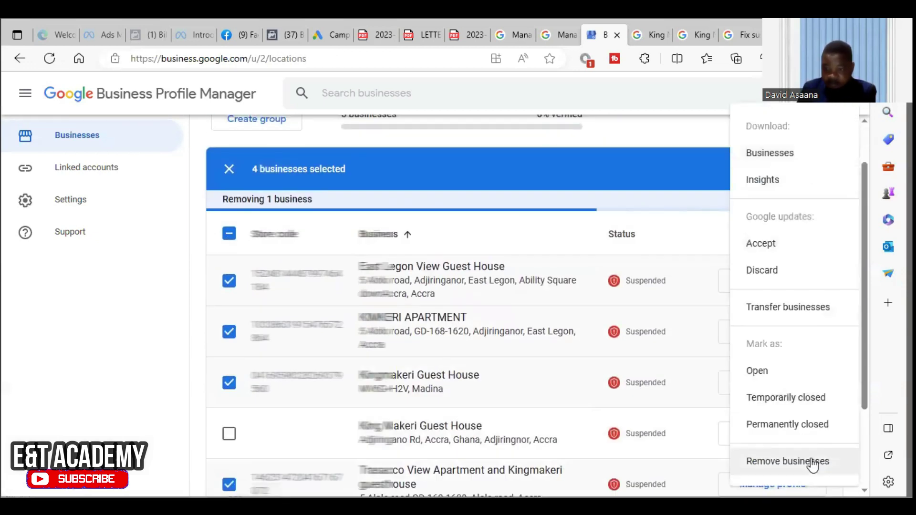
click(812, 464)
click(598, 423)
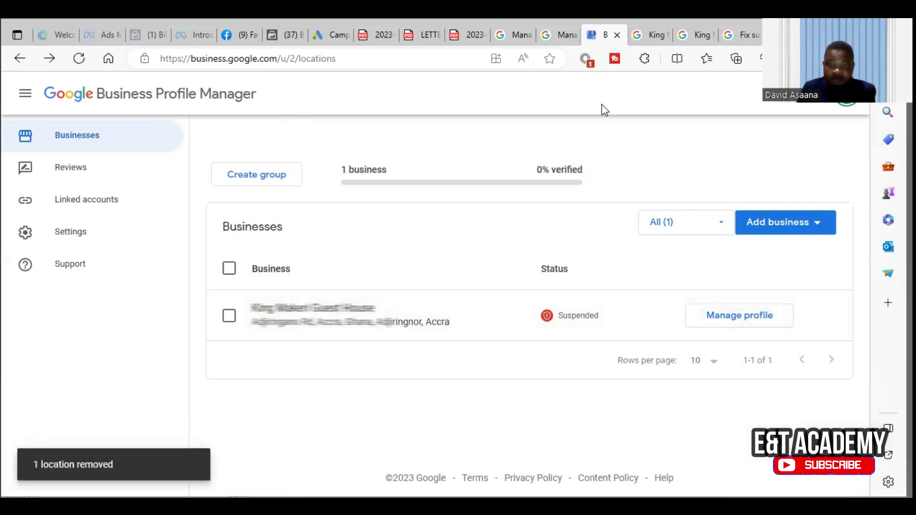
Check the King Makeri Guest House search tab, then return to the Fix suspended Business Profiles guide.
click(651, 35)
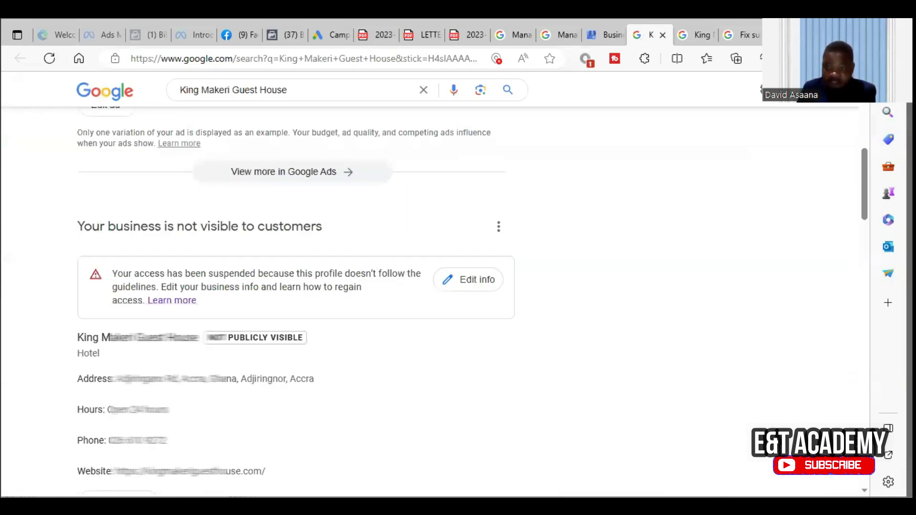
key(ctrl+Tab)
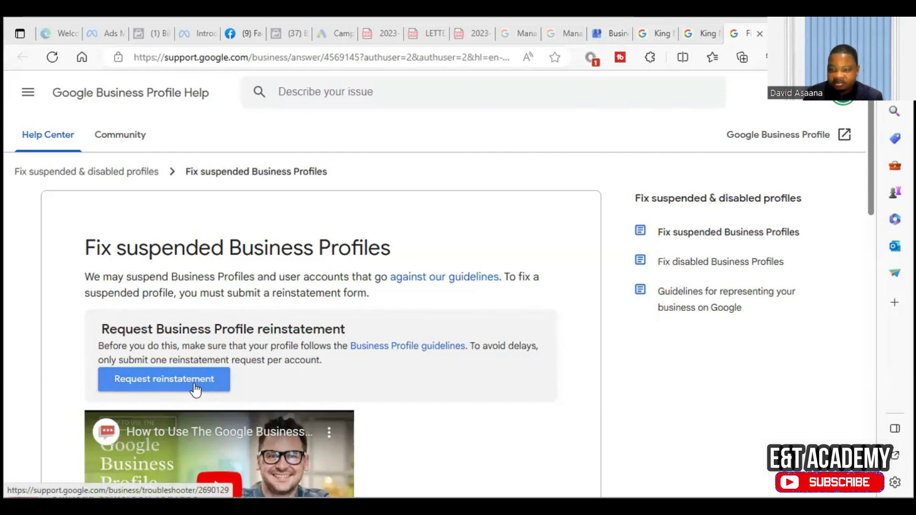
Return to the Business Profile Manager list showing the one remaining suspended business.
click(601, 33)
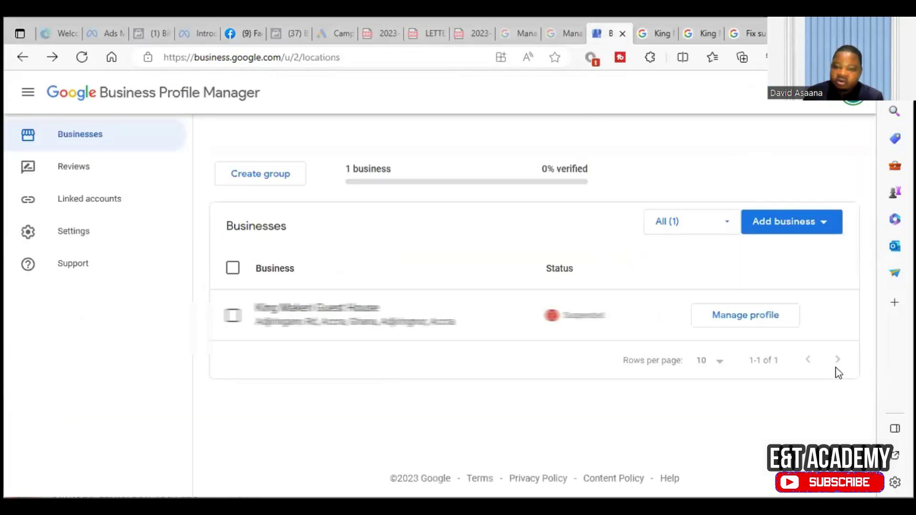
Open Manage profile for the guest house and review its suspension notice in the search results.
click(764, 325)
click(643, 24)
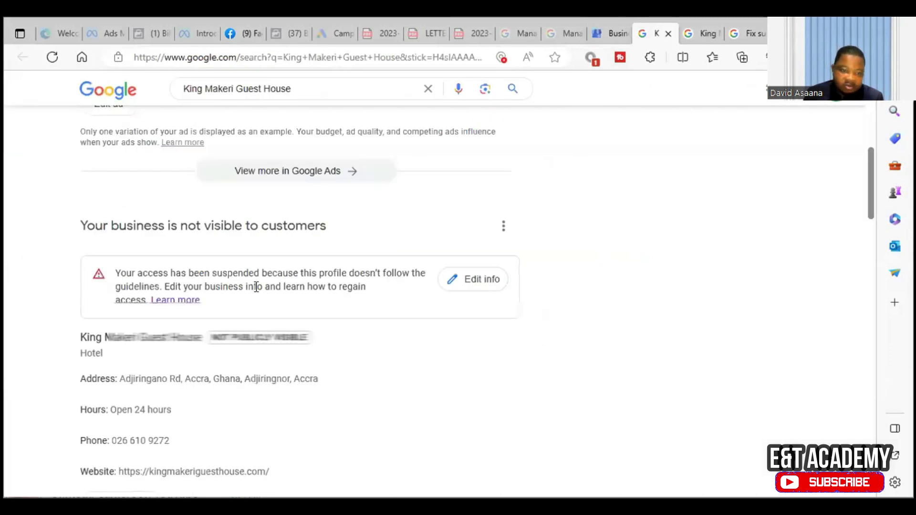
scroll(256, 286, up, 3)
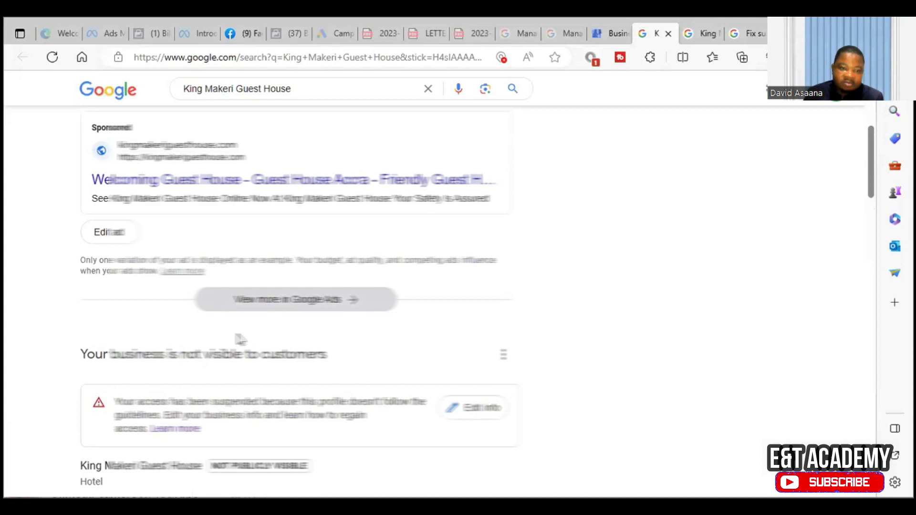
scroll(239, 425, down, 1)
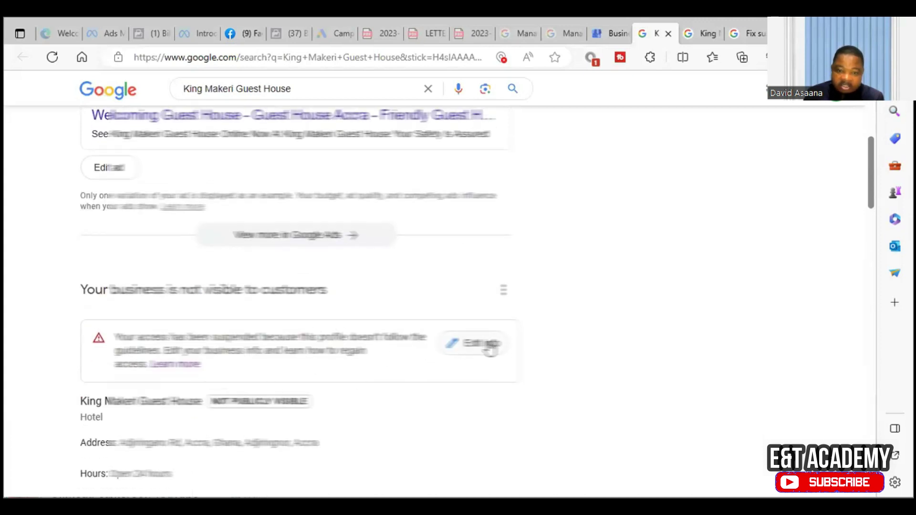
scroll(490, 350, down, 3)
scroll(317, 338, up, 3)
click(695, 33)
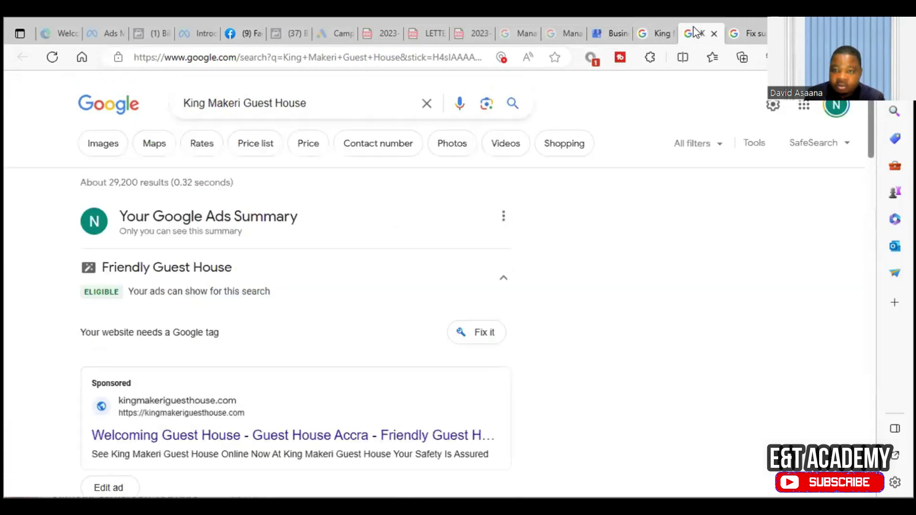
scroll(250, 286, down, 5)
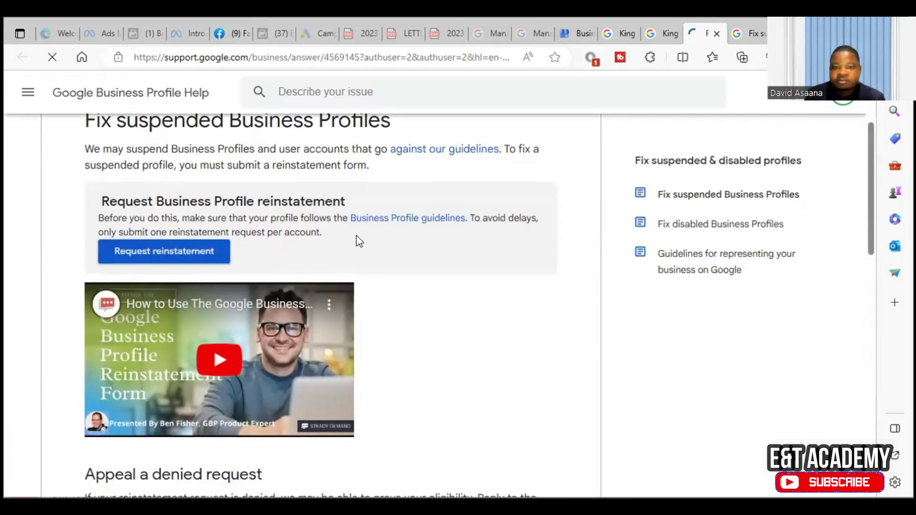
Start Request reinstatement and bring up the local business reinstatement request form.
click(174, 261)
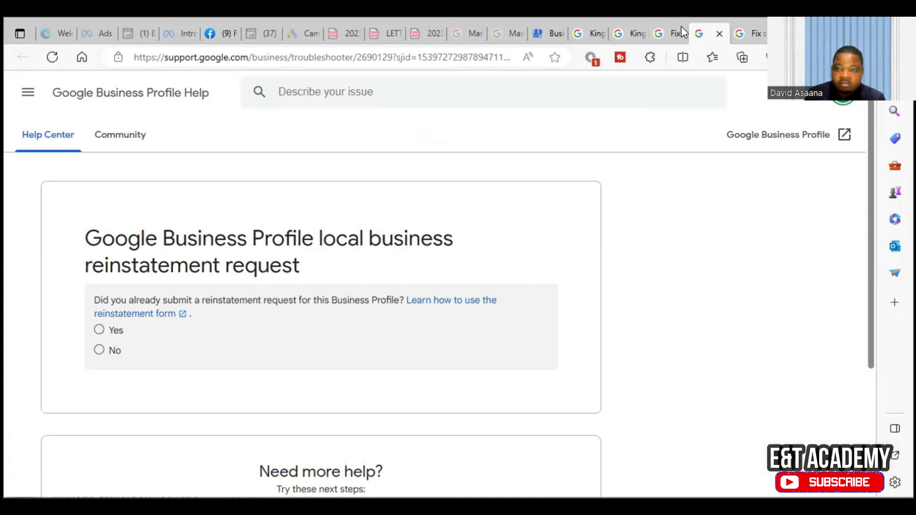
click(672, 35)
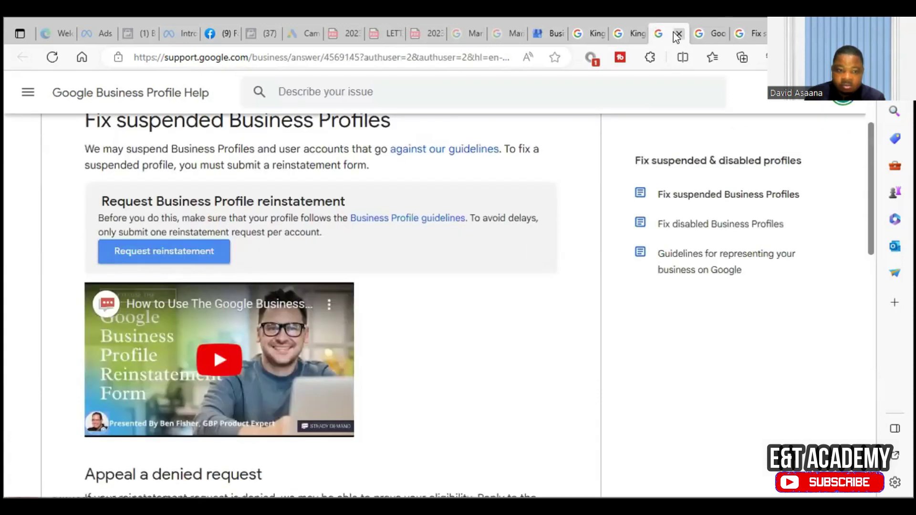
click(708, 34)
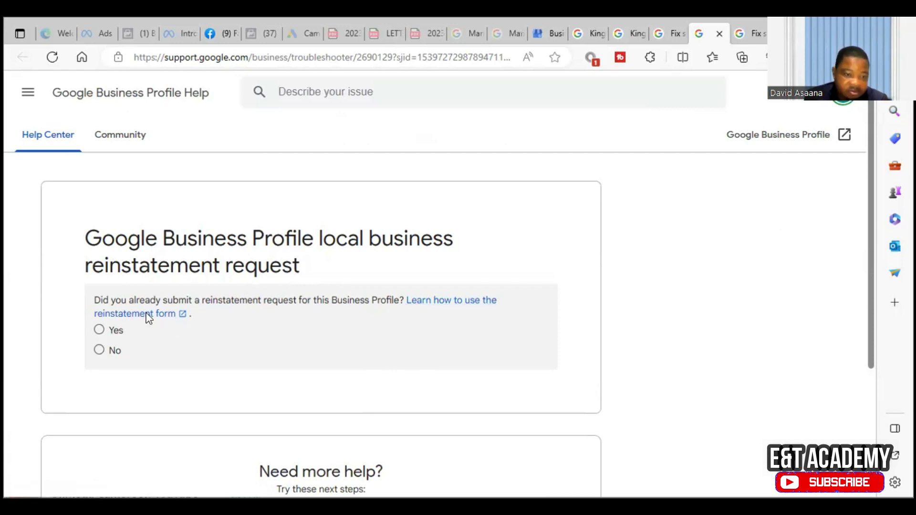
Mark No for any previous reinstatement request and Yes for being the official business representative.
click(99, 350)
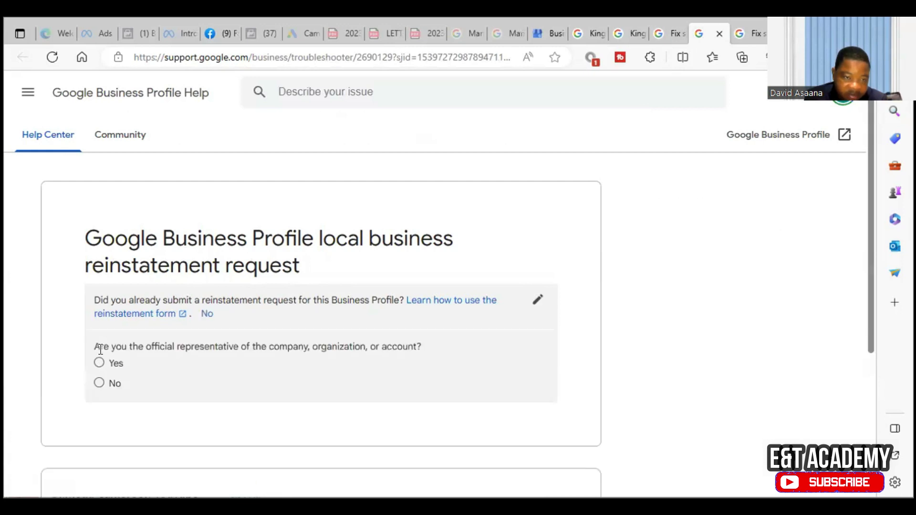
scroll(390, 334, down, 3)
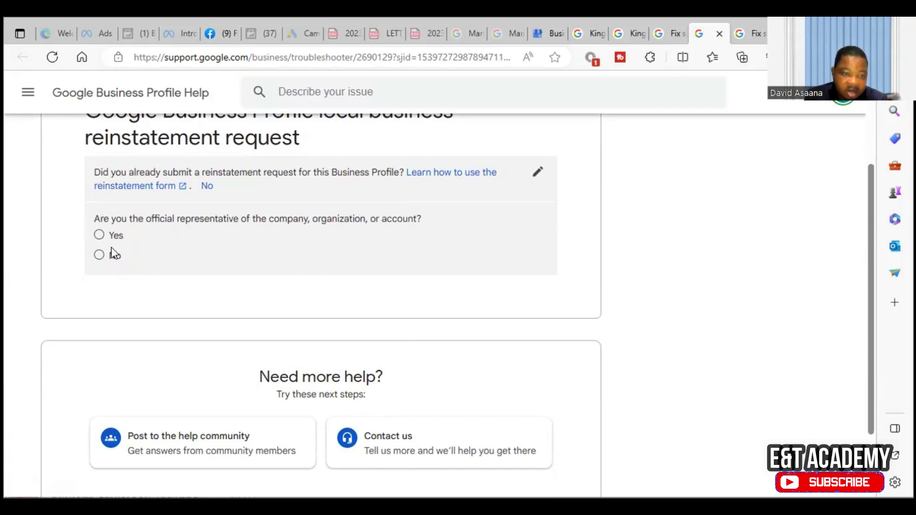
click(99, 235)
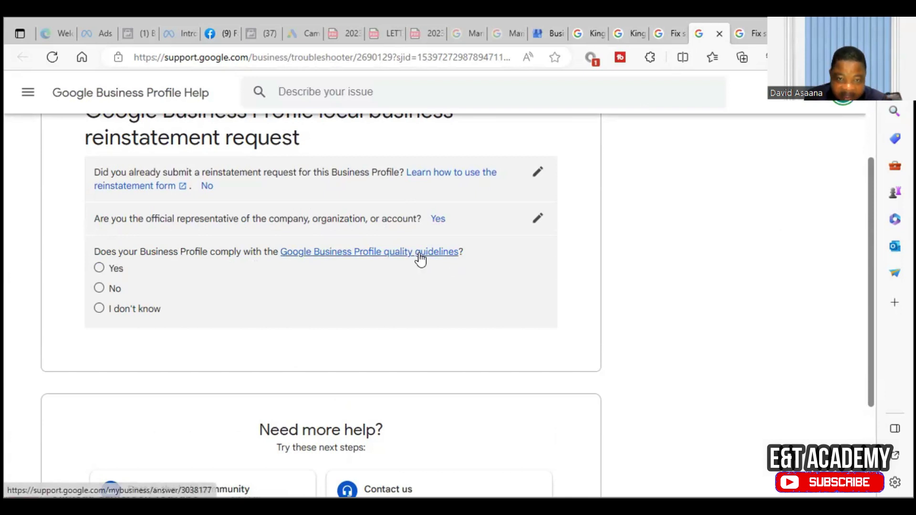
Open the Business Profile quality guidelines article in a new tab and read through it.
right_click(393, 254)
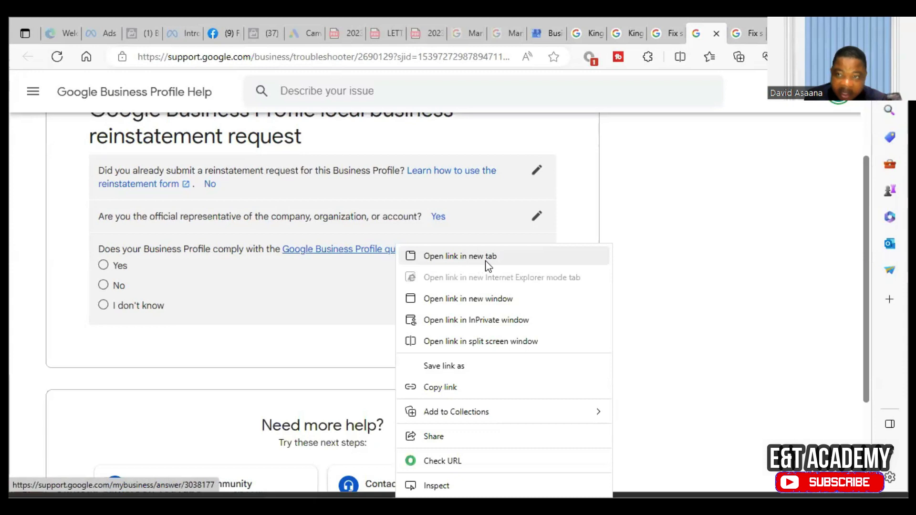
click(483, 262)
click(703, 31)
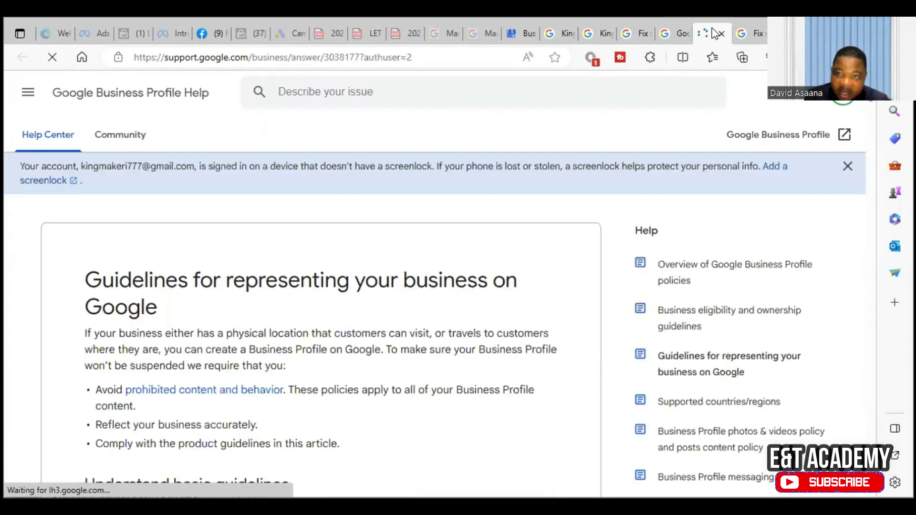
scroll(524, 224, down, 3)
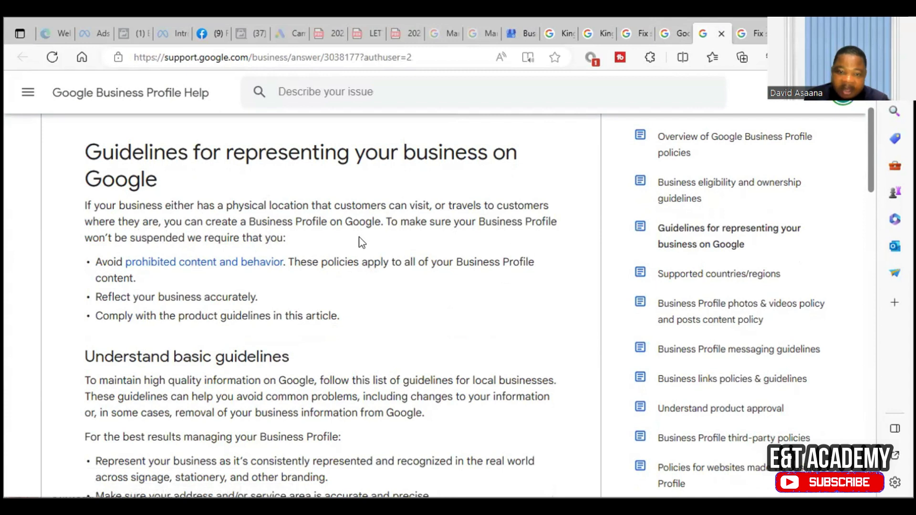
scroll(231, 294, down, 3)
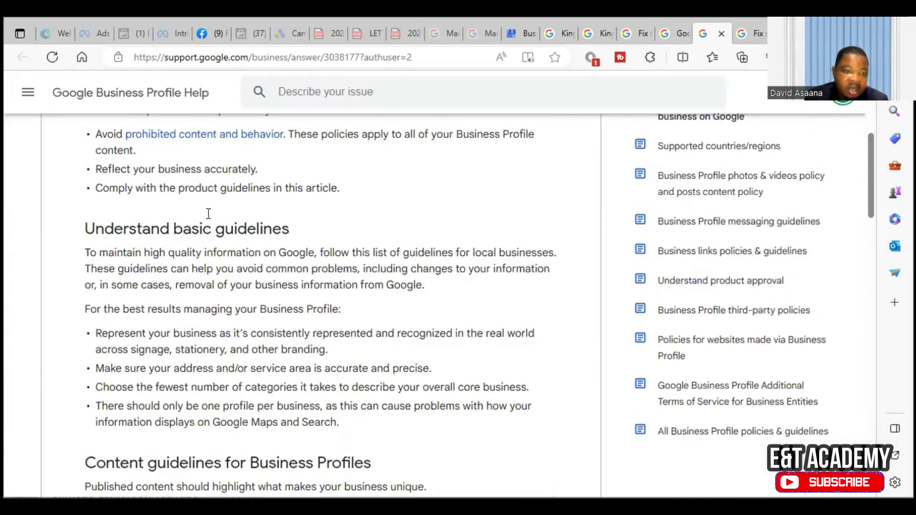
scroll(209, 213, down, 7)
scroll(207, 214, up, 12)
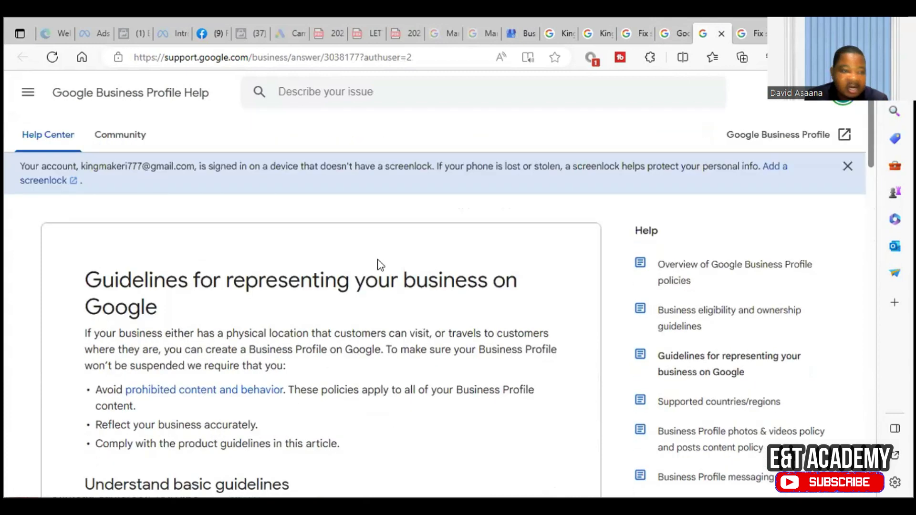
Answer Yes to guideline compliance, permanent location and accurate address, and No to duplicate profiles.
click(678, 27)
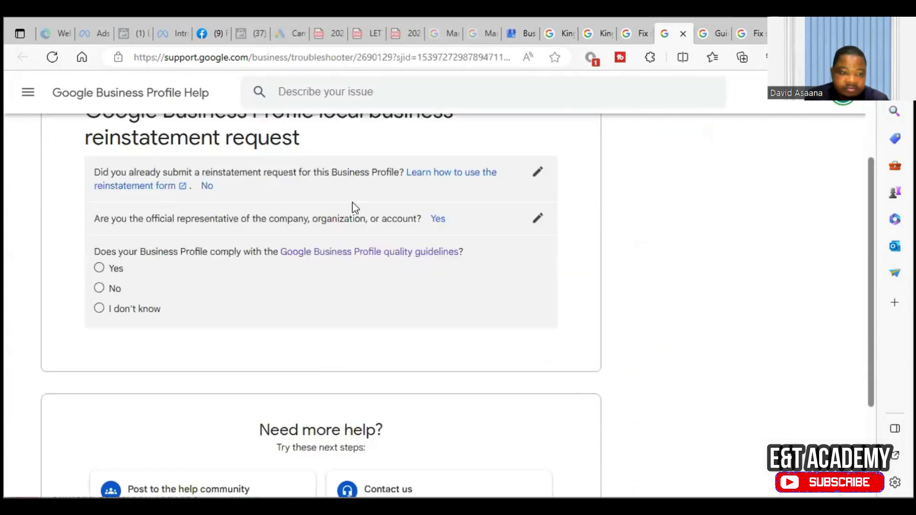
click(100, 268)
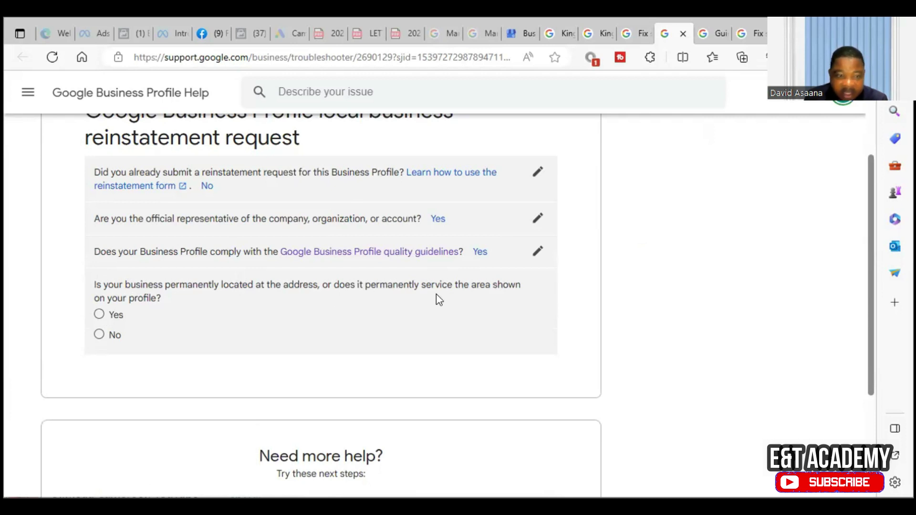
click(99, 315)
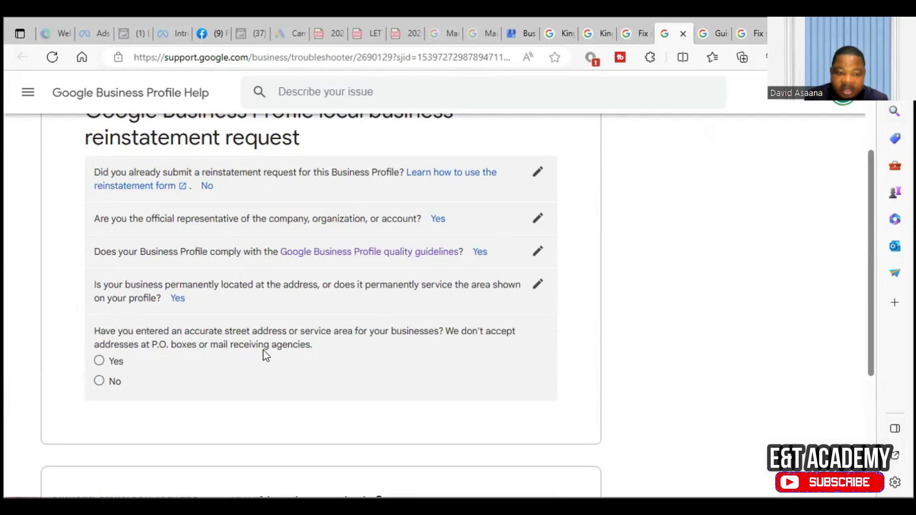
click(100, 362)
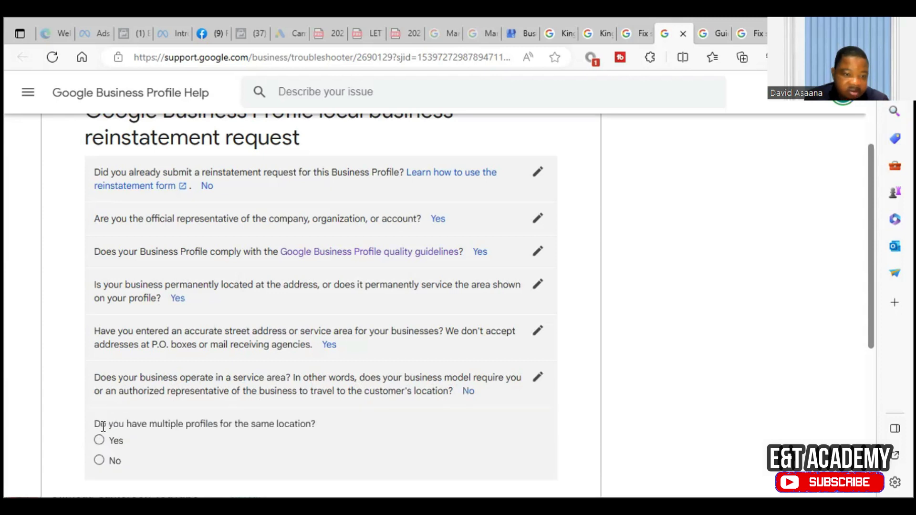
scroll(461, 319, down, 3)
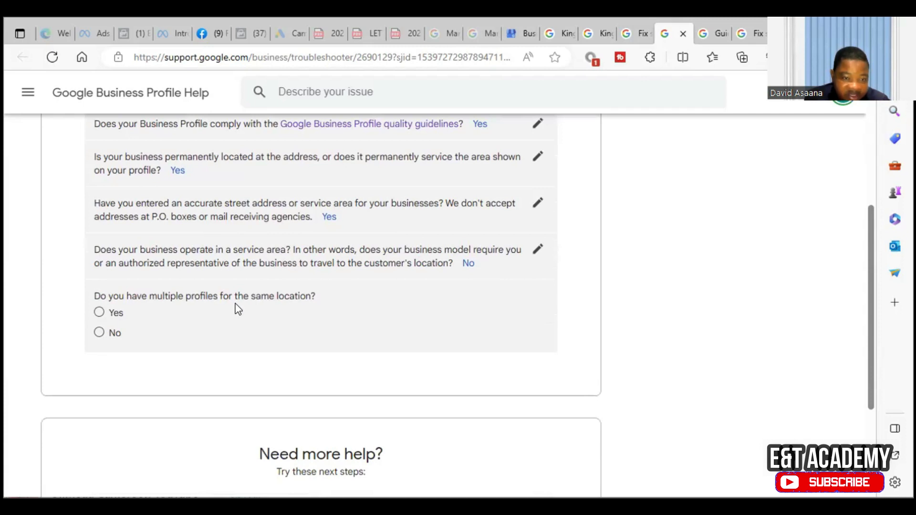
click(99, 334)
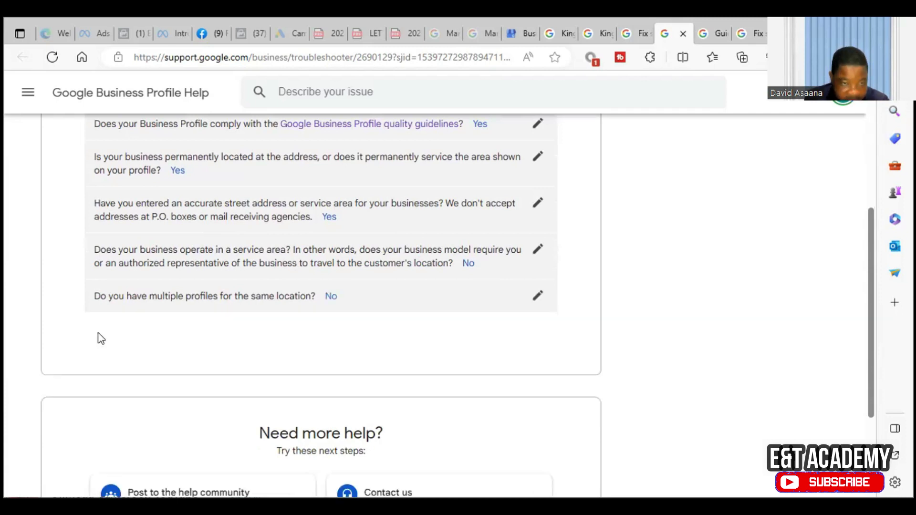
Set the relationship-to-business answer to 'I own this business'.
scroll(361, 348, down, 4)
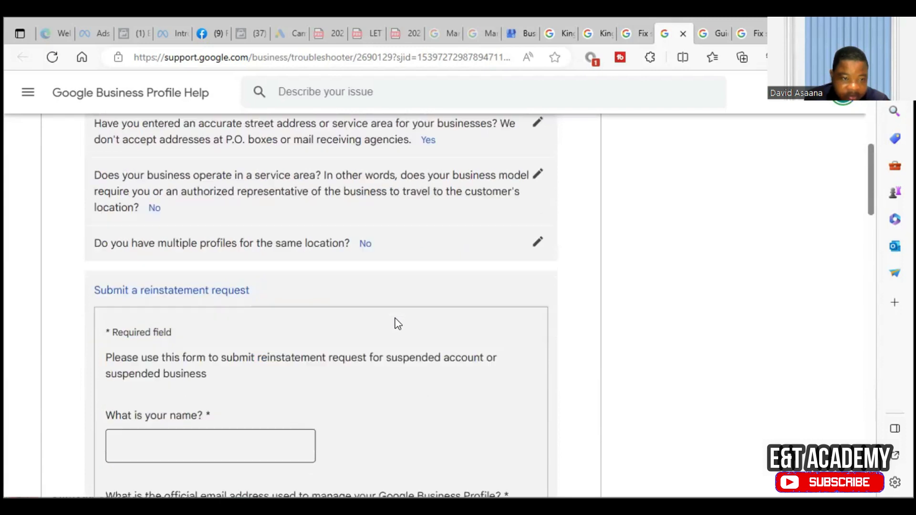
click(195, 365)
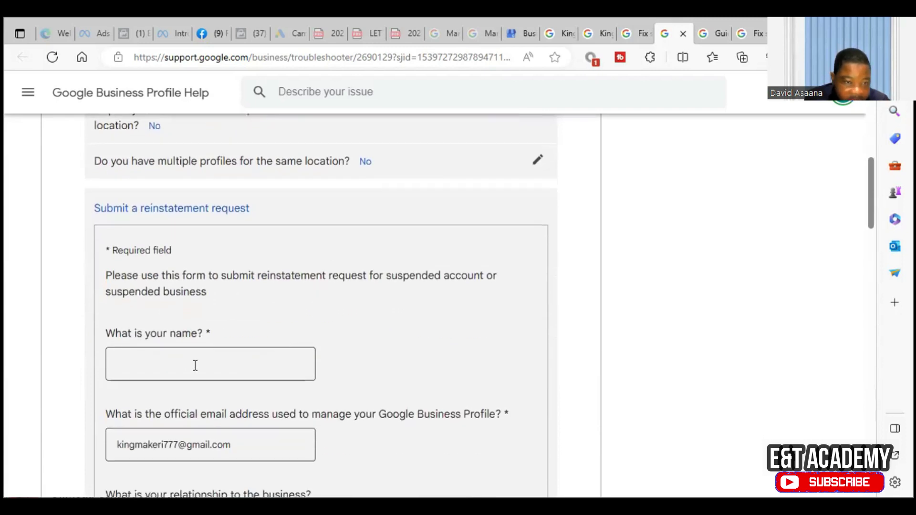
scroll(544, 182, up, 7)
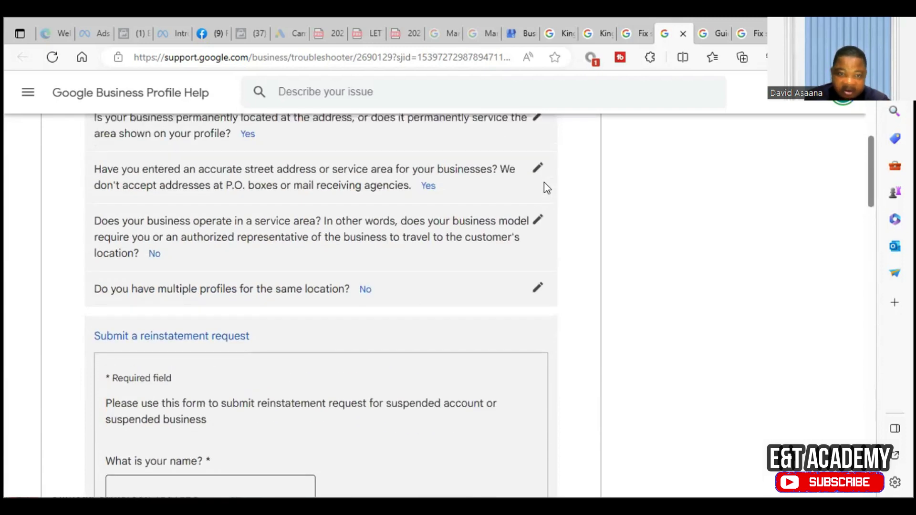
scroll(491, 243, down, 4)
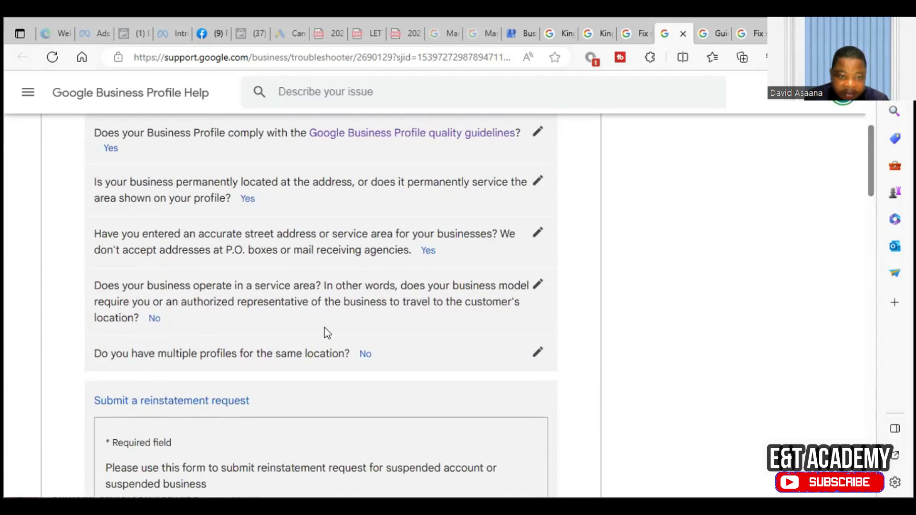
scroll(323, 331, down, 2)
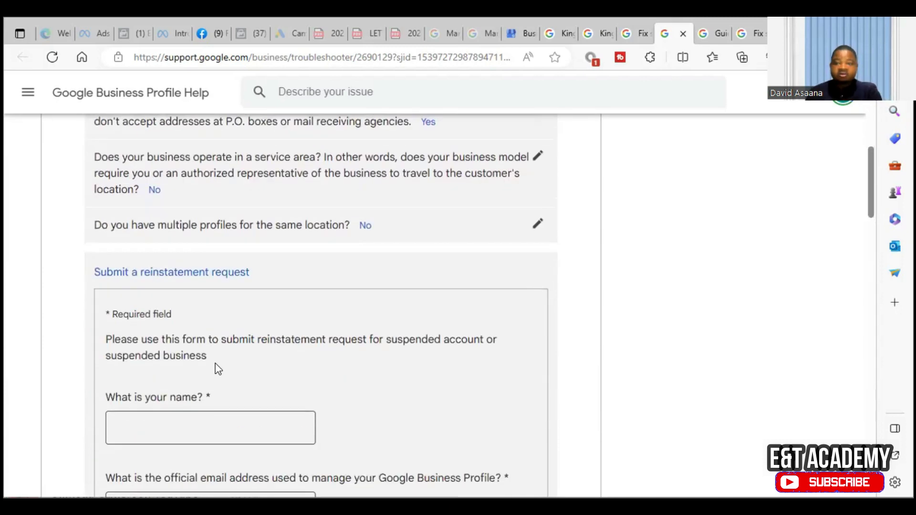
click(184, 417)
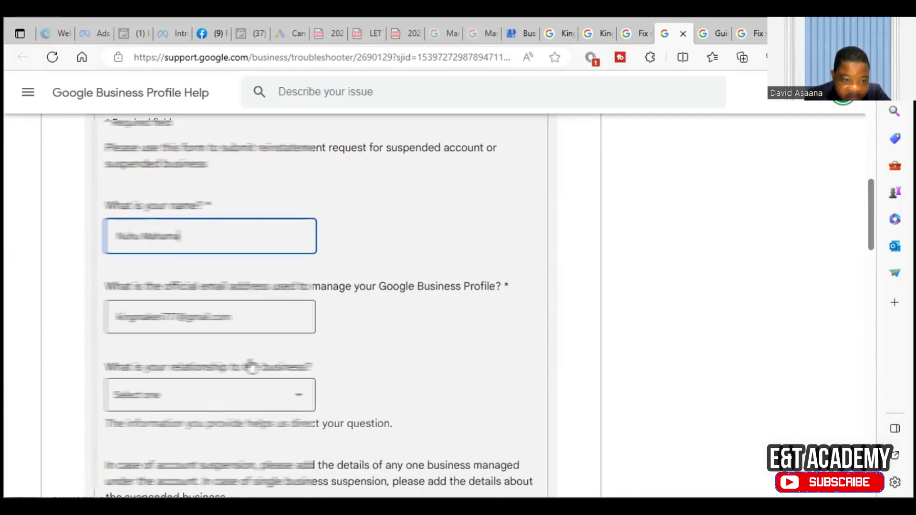
scroll(231, 378, down, 1)
click(240, 336)
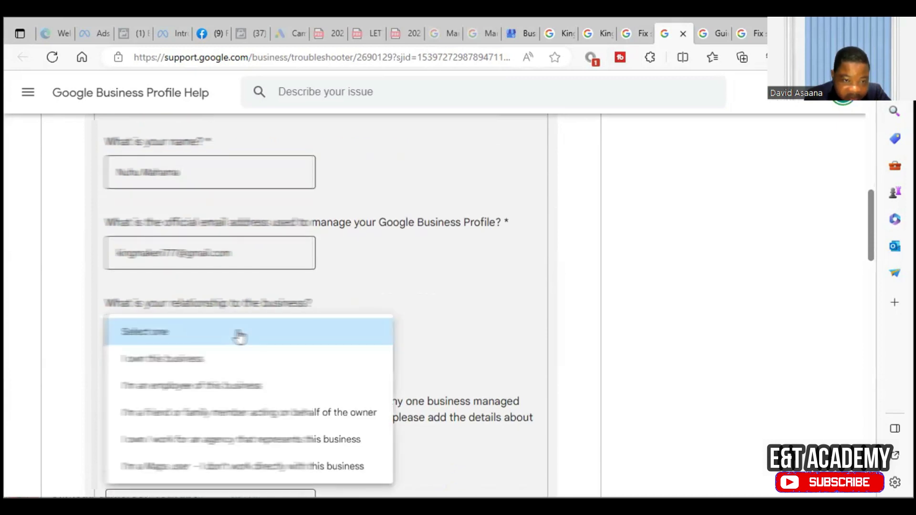
click(232, 359)
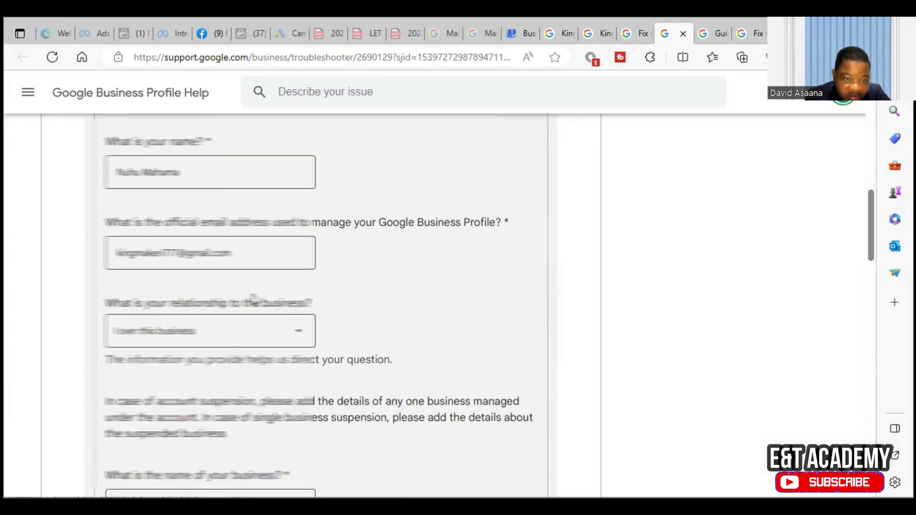
scroll(274, 332, down, 1)
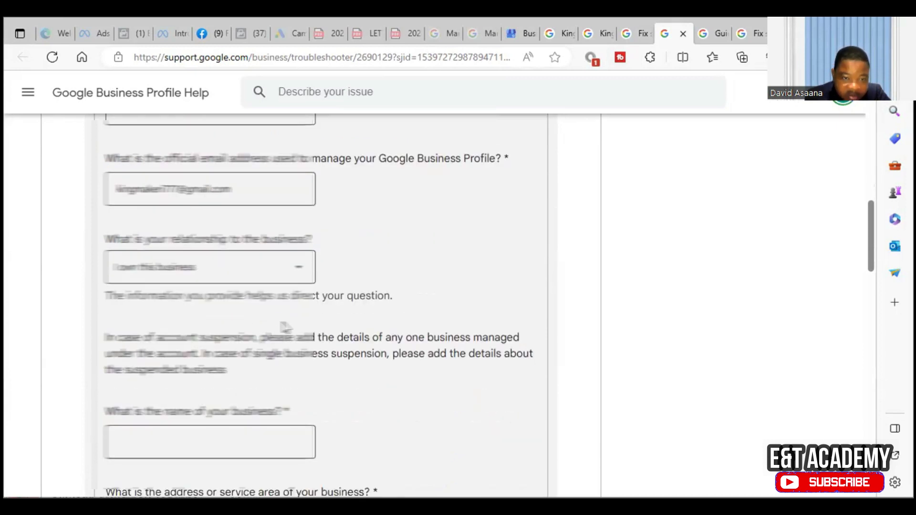
click(292, 274)
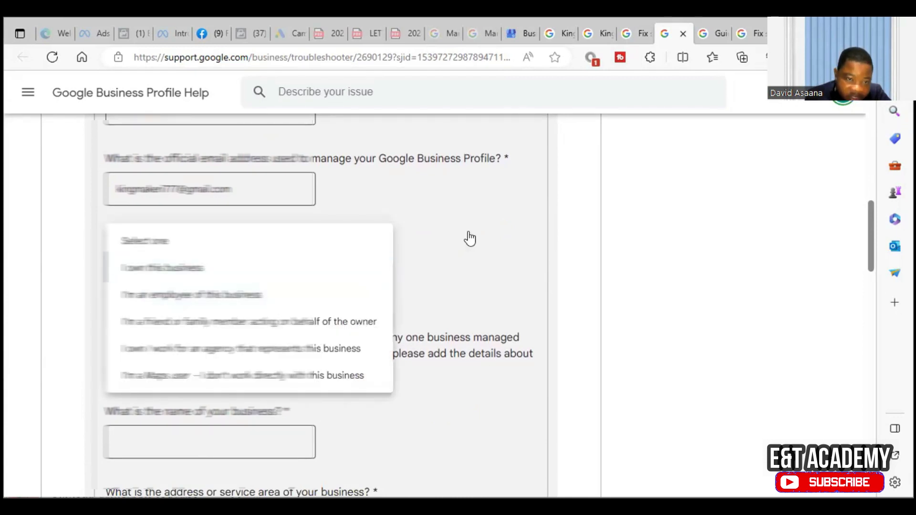
click(451, 246)
scroll(216, 321, down, 2)
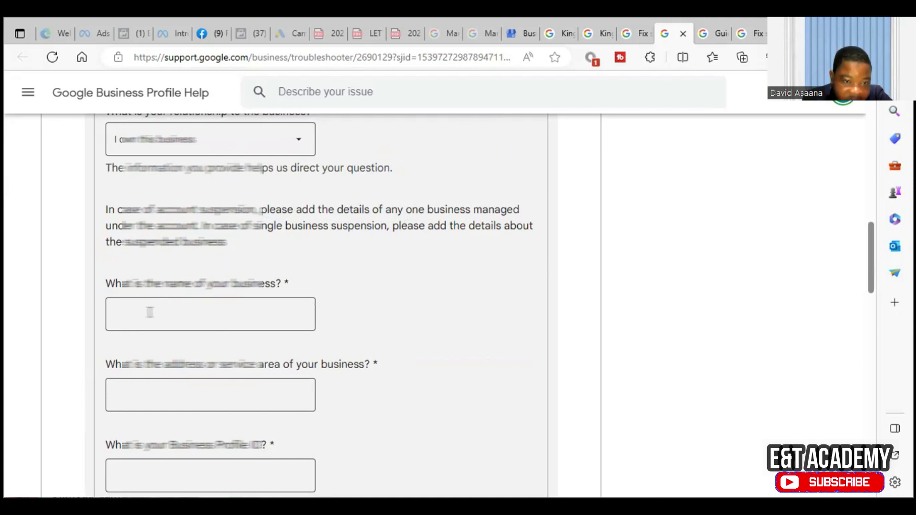
Enter the business name Kingmakeri Guest House and paste the address copied from the Business Profile listing.
click(198, 312)
text(Kingmaker Guest House)
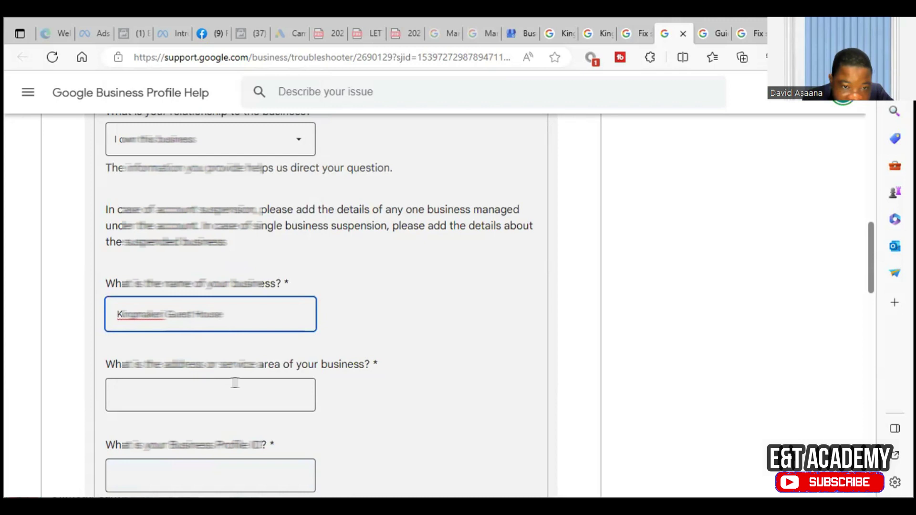
scroll(286, 374, down, 4)
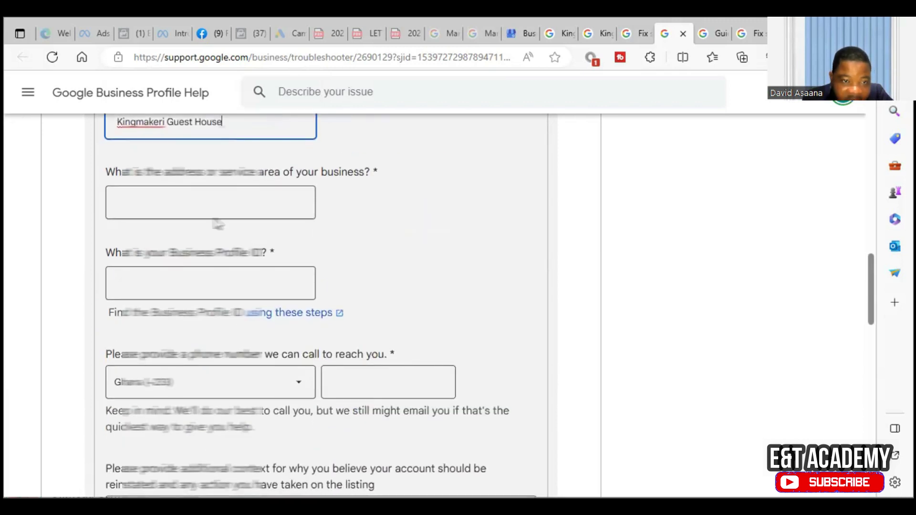
click(192, 204)
click(522, 33)
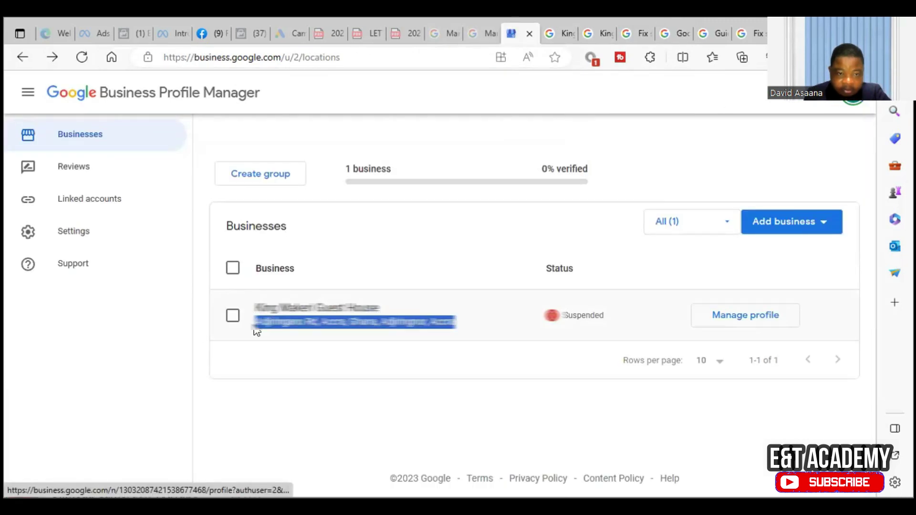
right_click(283, 333)
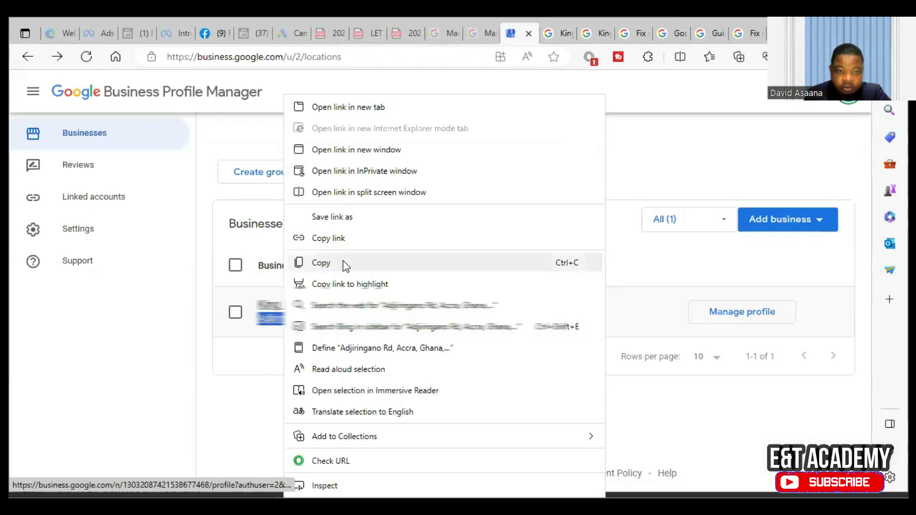
click(314, 262)
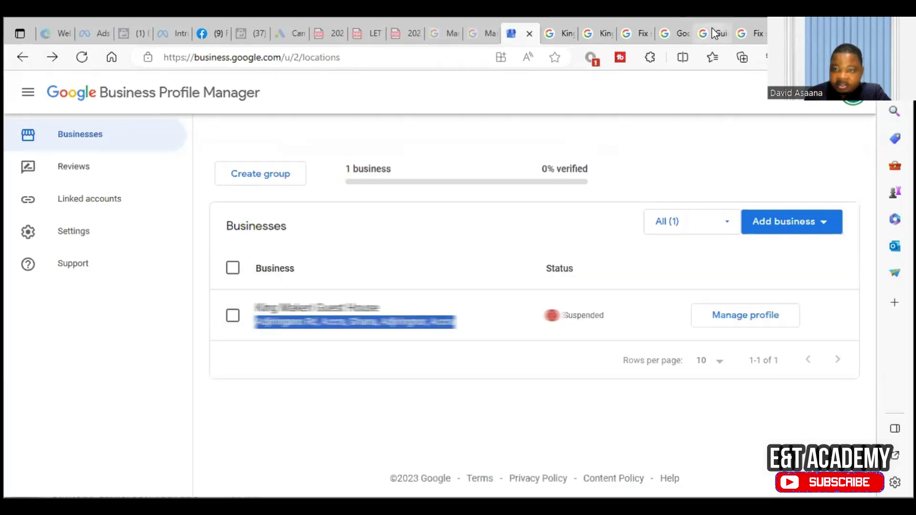
click(711, 32)
click(674, 33)
click(182, 332)
key(ctrl+v)
scroll(181, 332, down, 1)
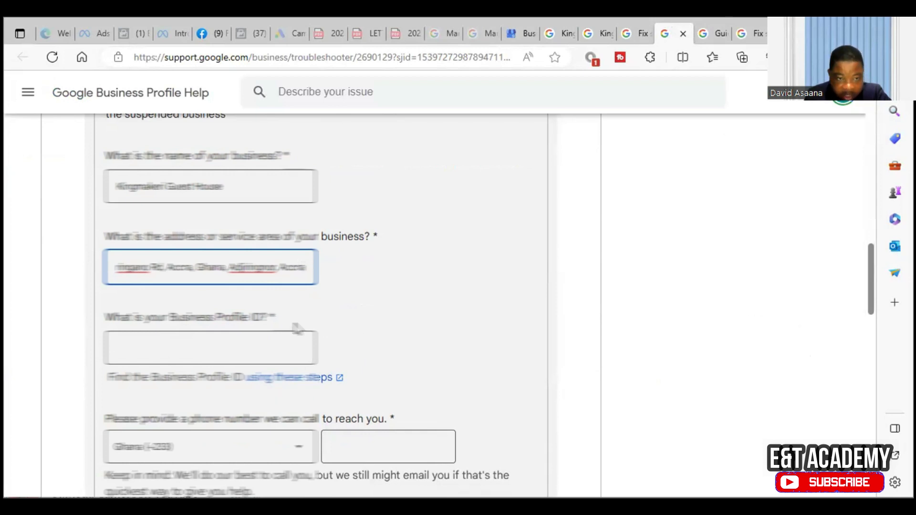
Open the 'using these steps' Business Profile ID help link in a new tab.
click(320, 383)
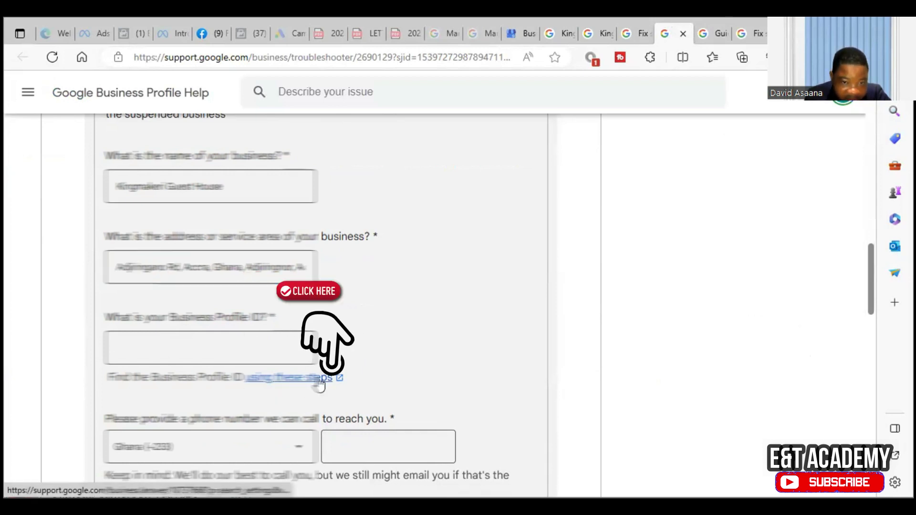
right_click(319, 383)
click(454, 136)
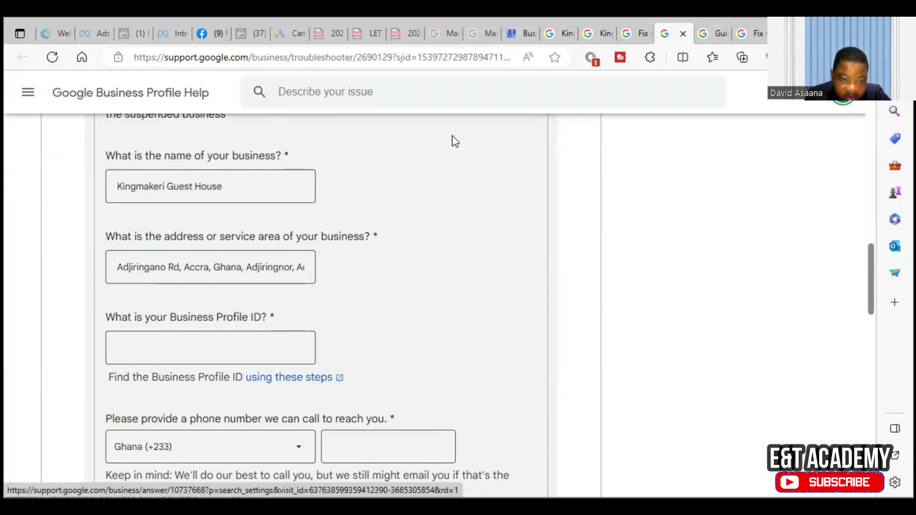
Read the Advanced profile settings article explaining where the Business Profile ID appears.
key(ctrl+Tab)
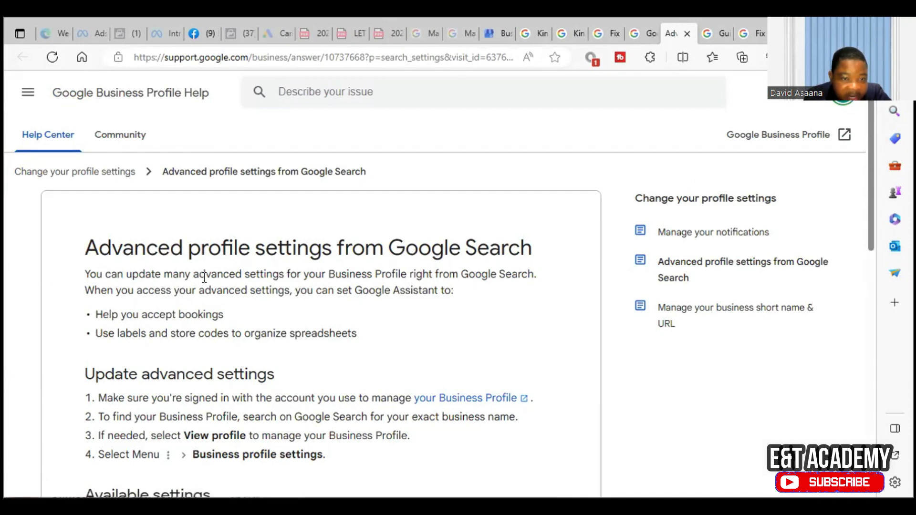
scroll(343, 274, down, 3)
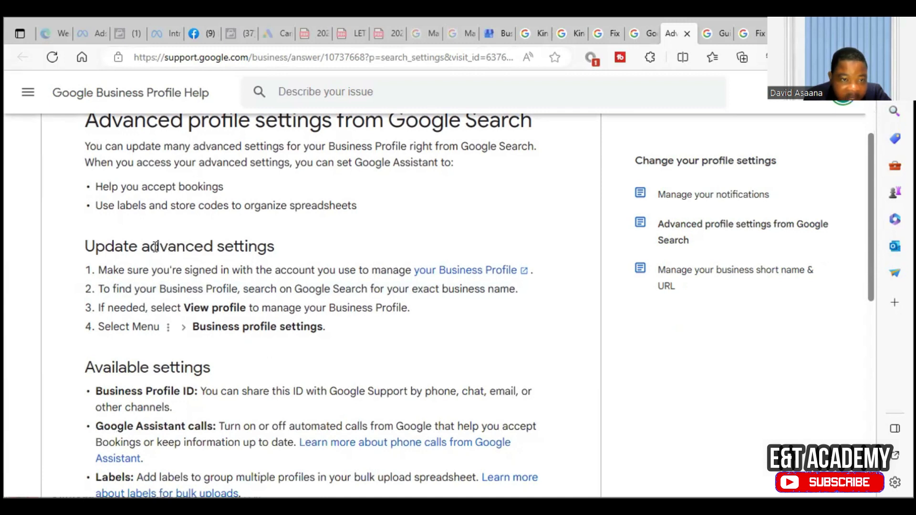
scroll(184, 343, down, 1)
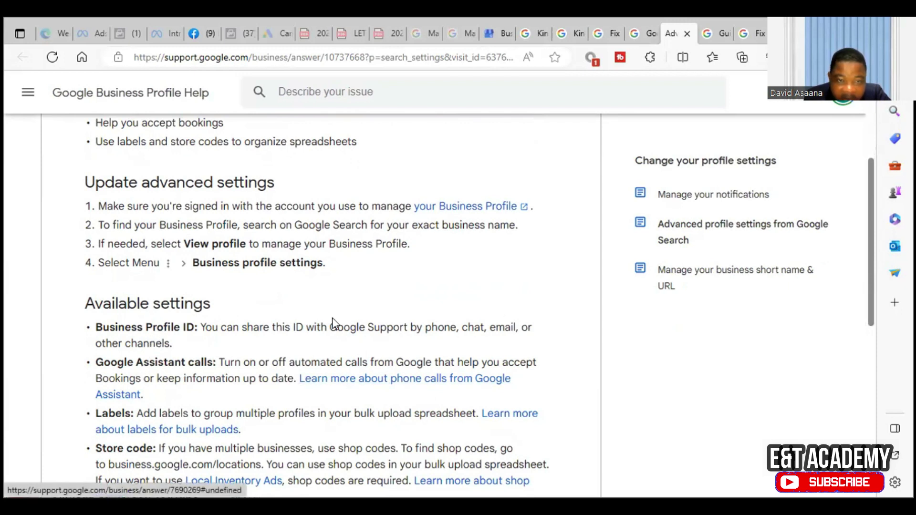
scroll(333, 323, up, 4)
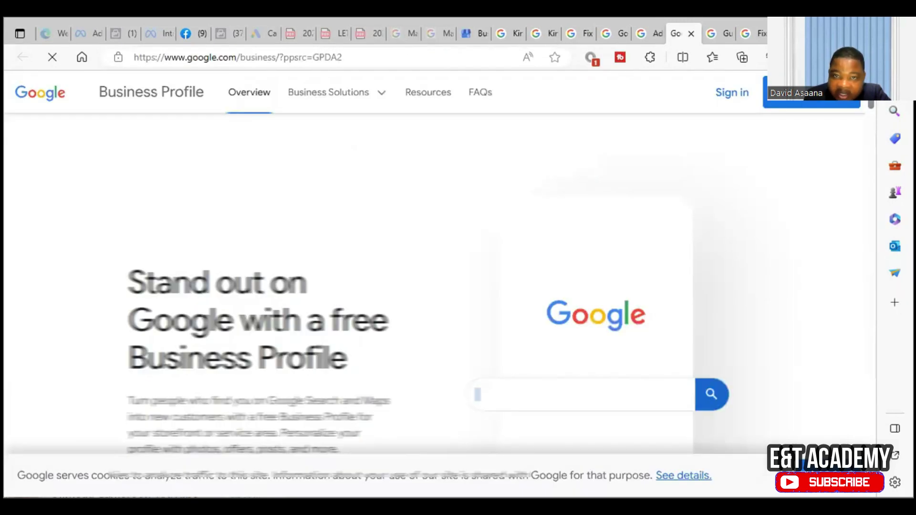
Check the suspended listing in Business Profile Manager, then search Google for 'my business profile'.
click(465, 32)
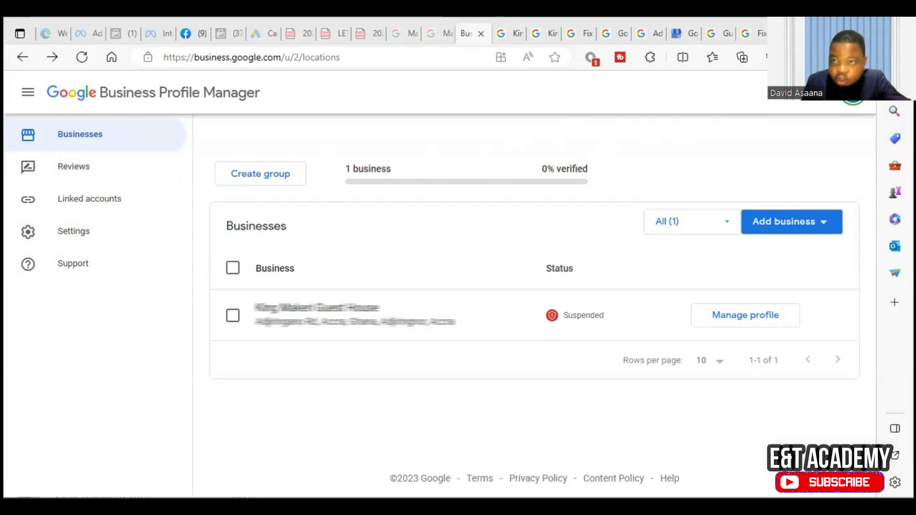
key(ctrl+t)
text(my business profile)
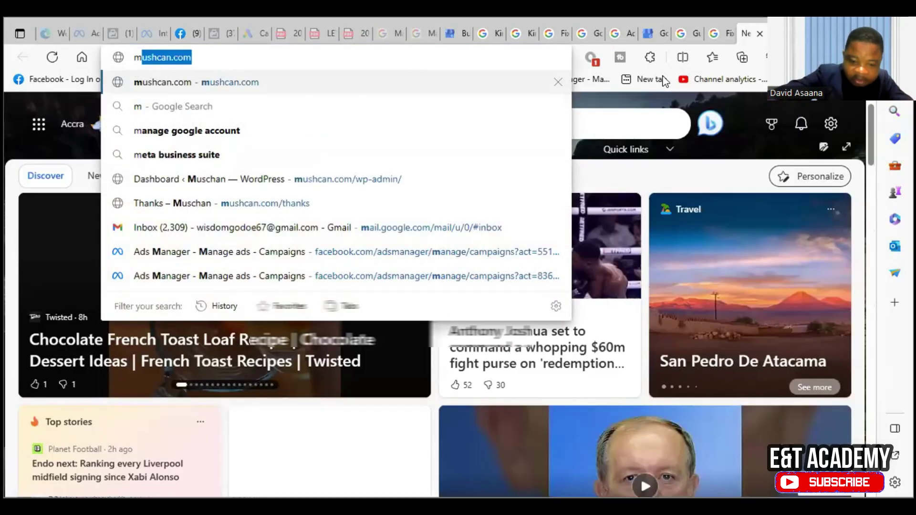
key(Return)
Open King Makeri Guest House from the managed profiles card and find its not-visible-to-customers notice.
scroll(260, 282, down, 6)
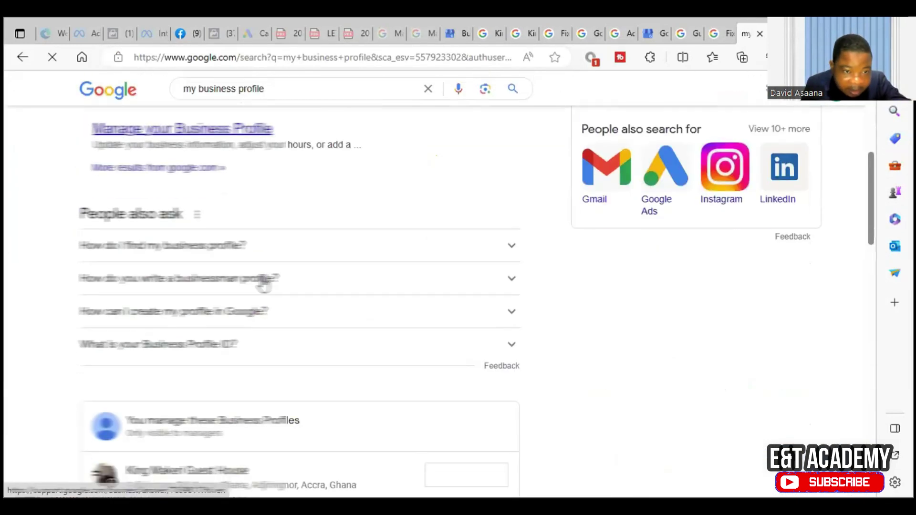
scroll(262, 282, down, 4)
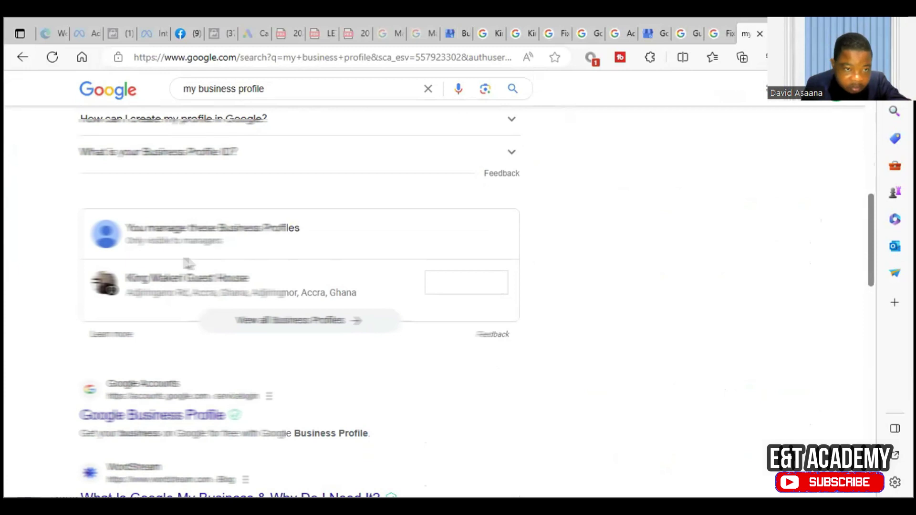
scroll(260, 284, down, 1)
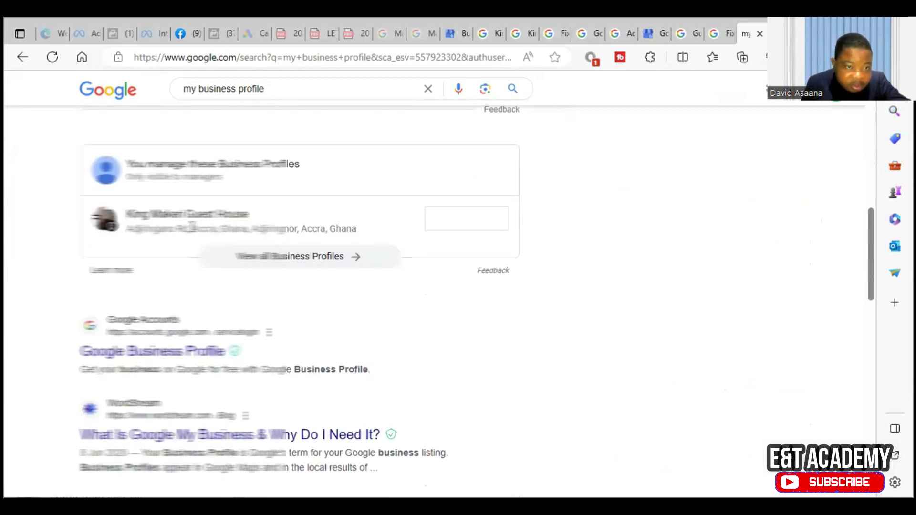
scroll(205, 205, up, 2)
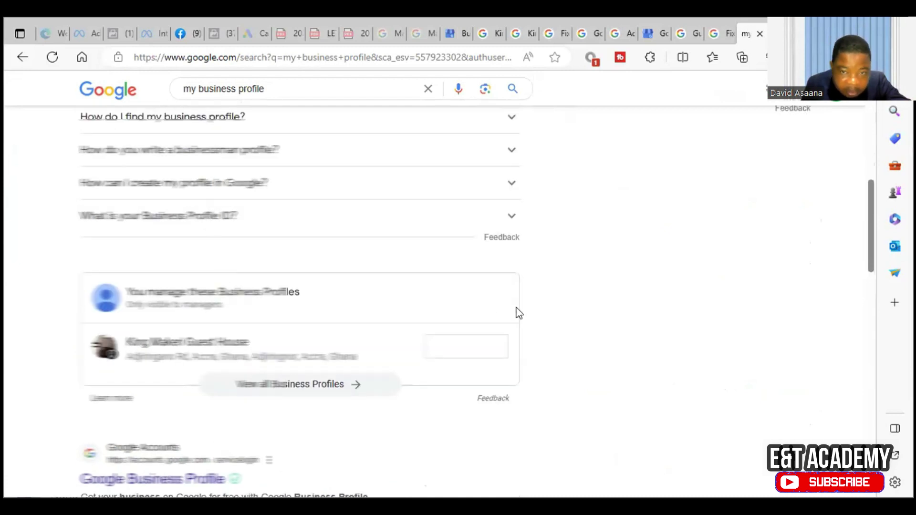
click(487, 354)
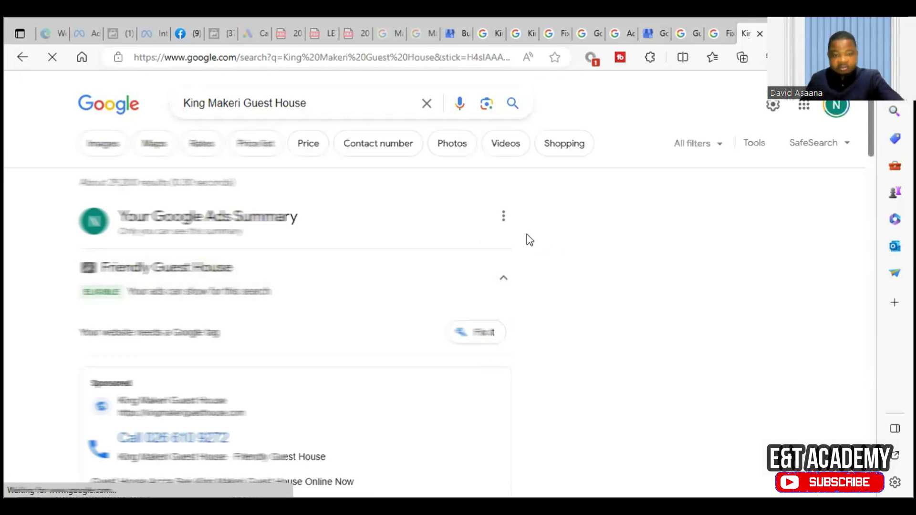
scroll(525, 240, down, 4)
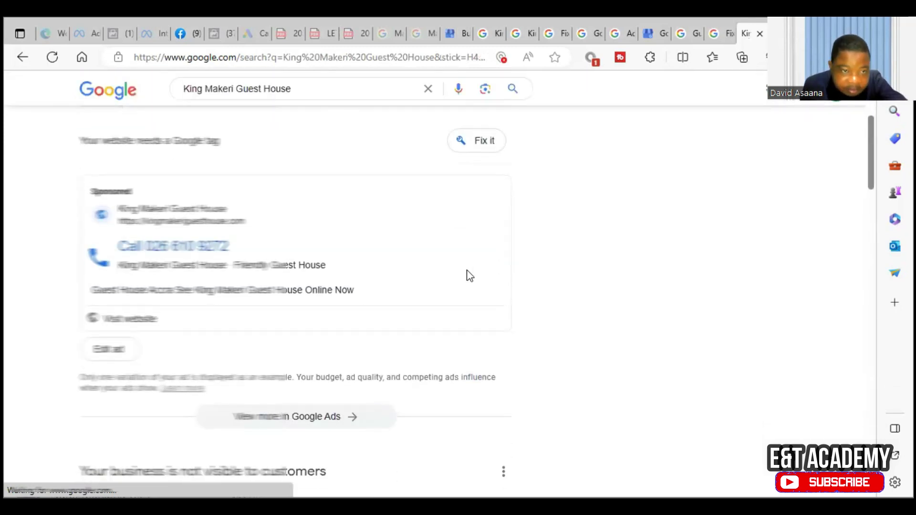
scroll(467, 277, down, 6)
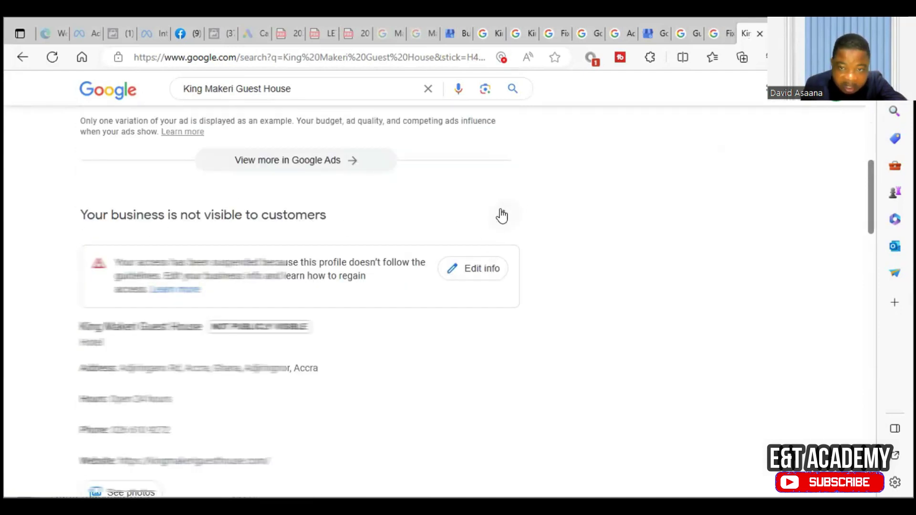
Copy the Business Profile ID from the profile's Advanced settings and return to the reinstatement form.
click(502, 215)
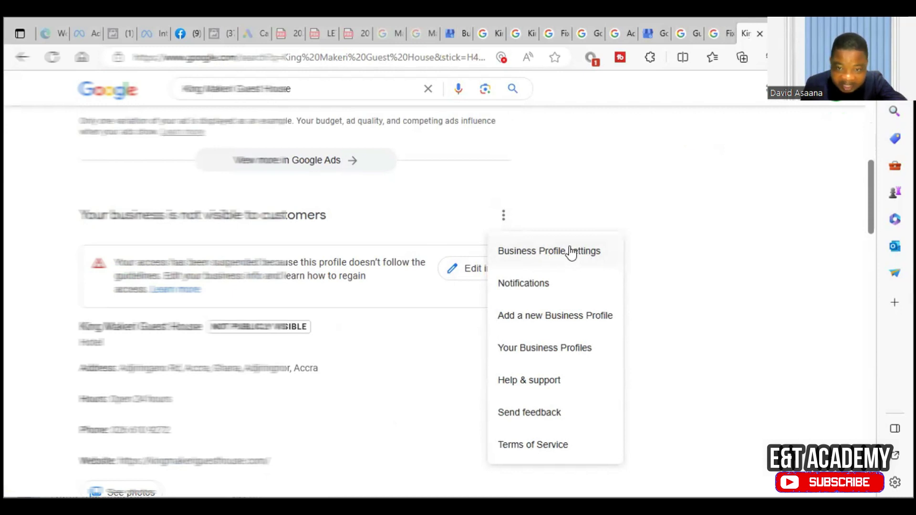
click(571, 251)
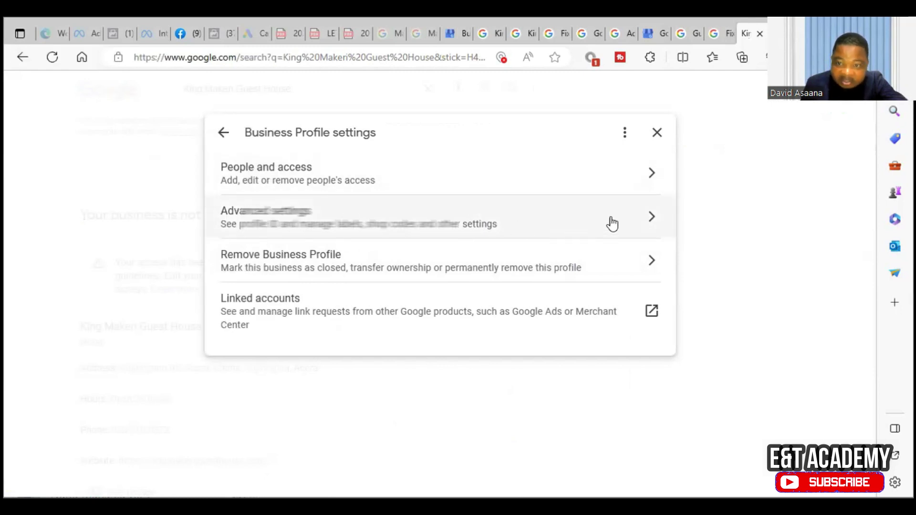
click(612, 223)
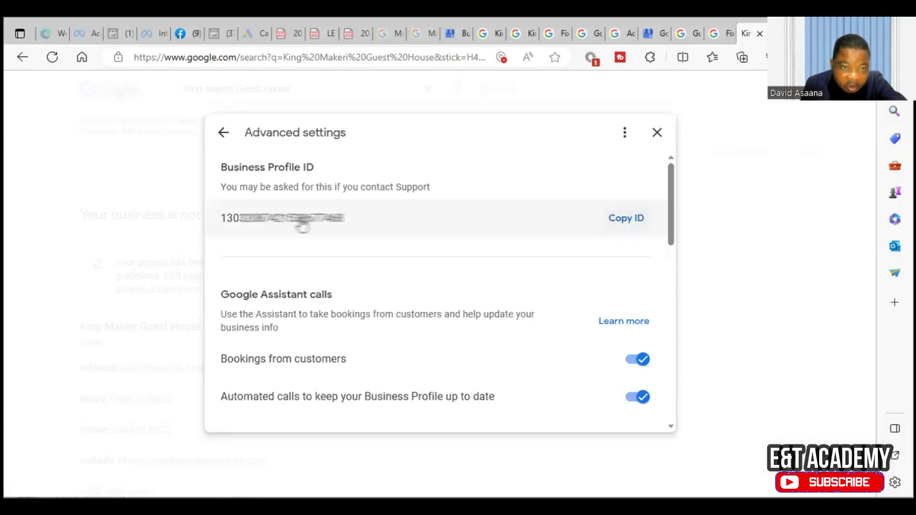
click(634, 223)
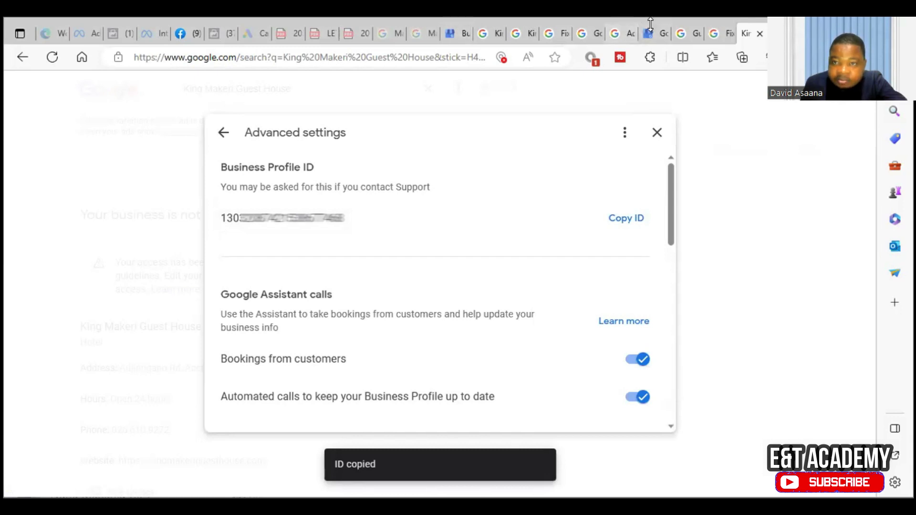
click(583, 33)
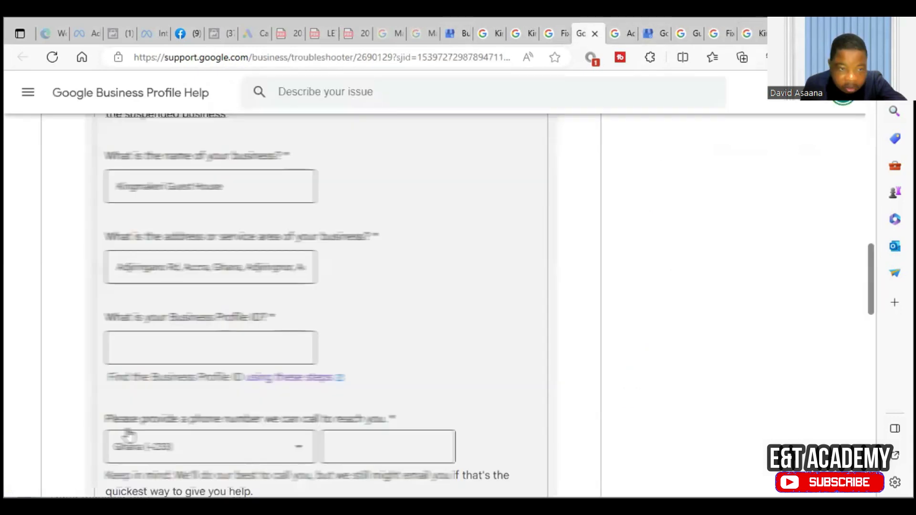
Paste the copied Business Profile ID into the form's profile ID field.
right_click(187, 347)
click(254, 242)
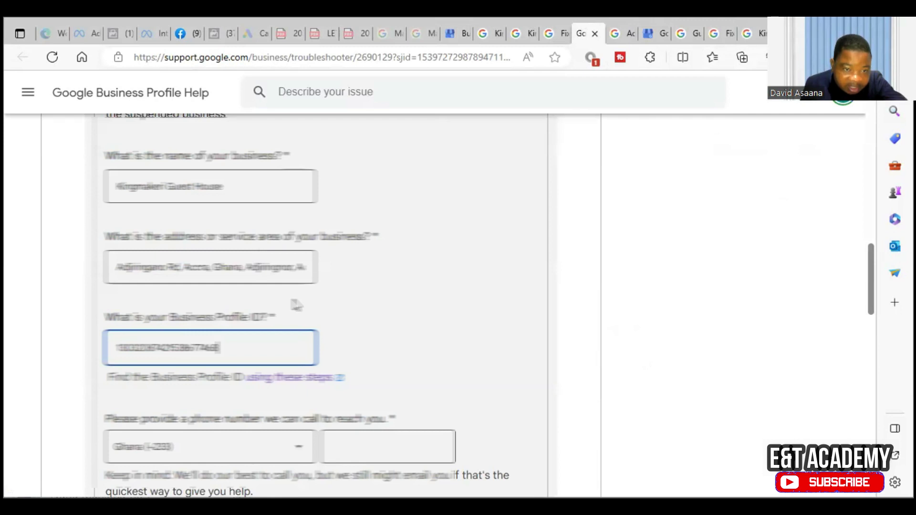
scroll(327, 327, down, 1)
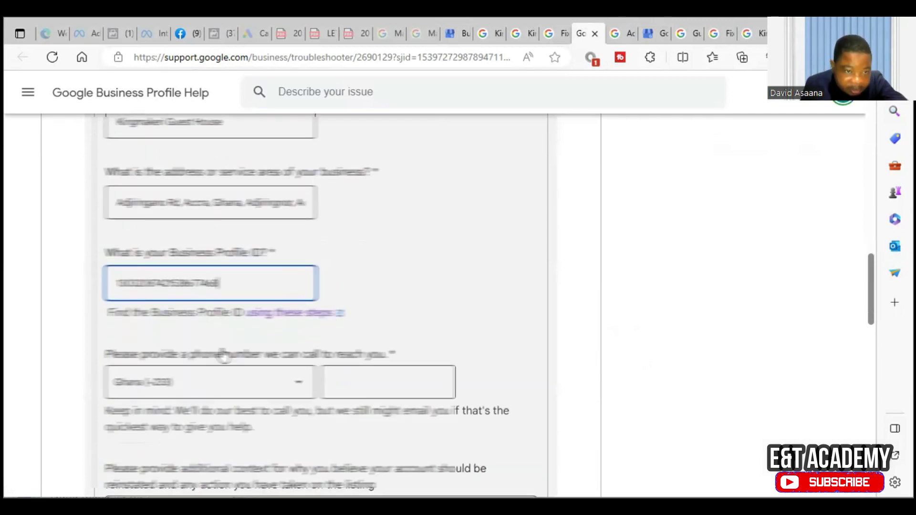
scroll(198, 388, down, 1)
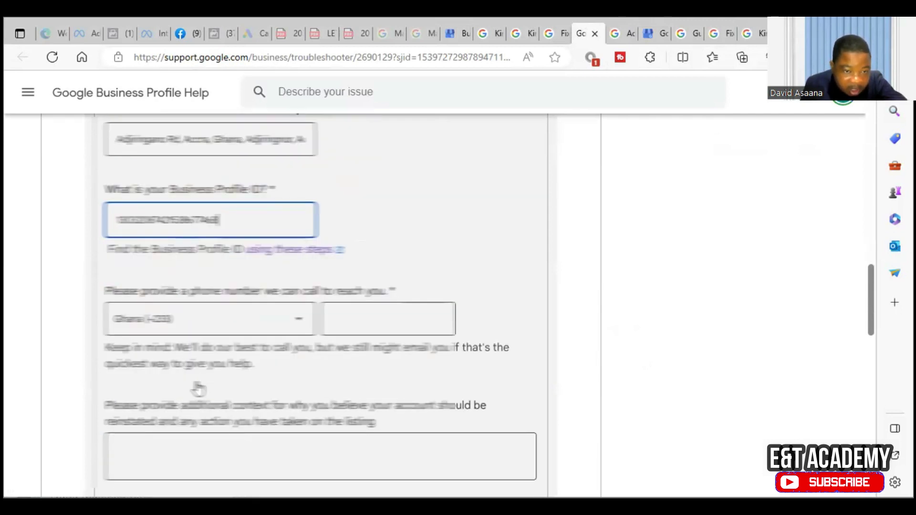
scroll(198, 389, down, 1)
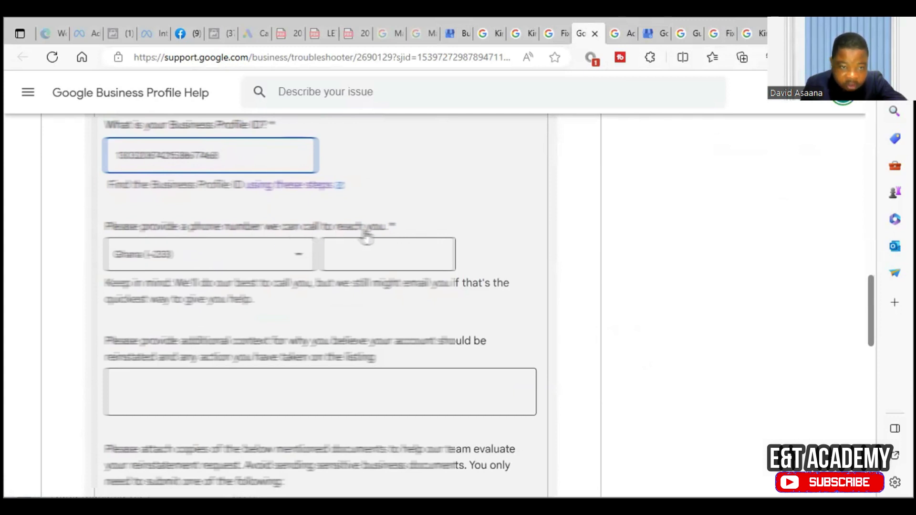
Fill in the contact phone number with the Ghana (+233) country code.
click(336, 257)
key(ctrl+v)
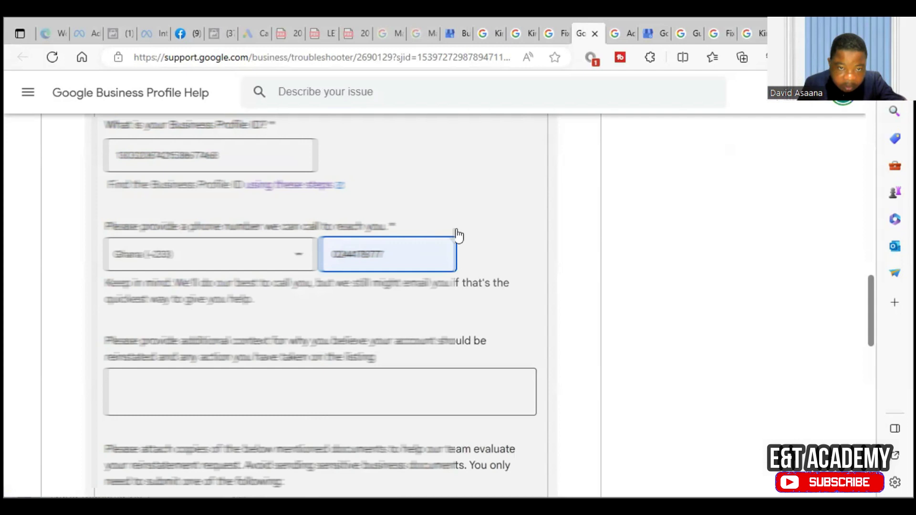
click(502, 229)
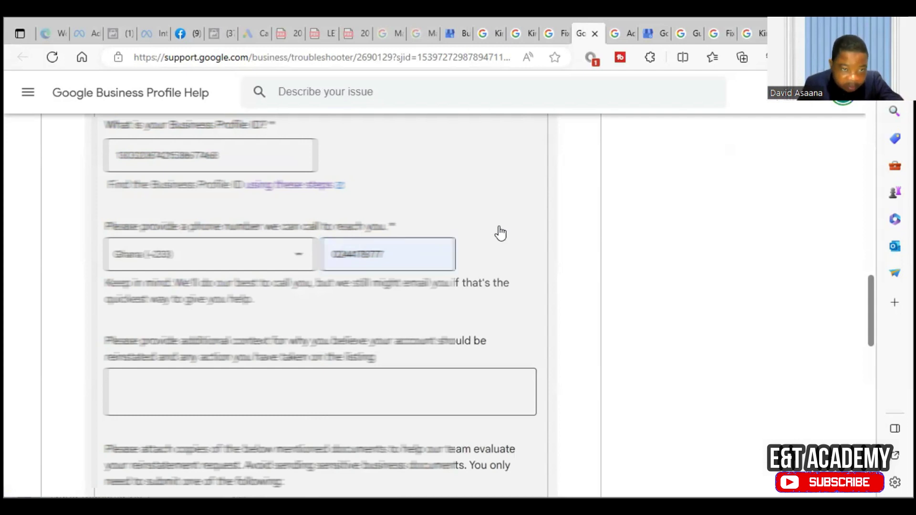
scroll(302, 276, down, 1)
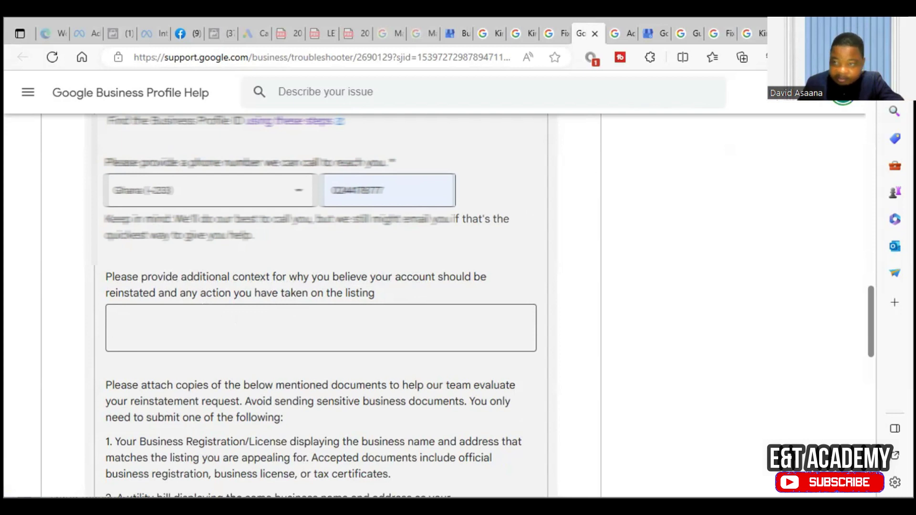
scroll(325, 264, down, 1)
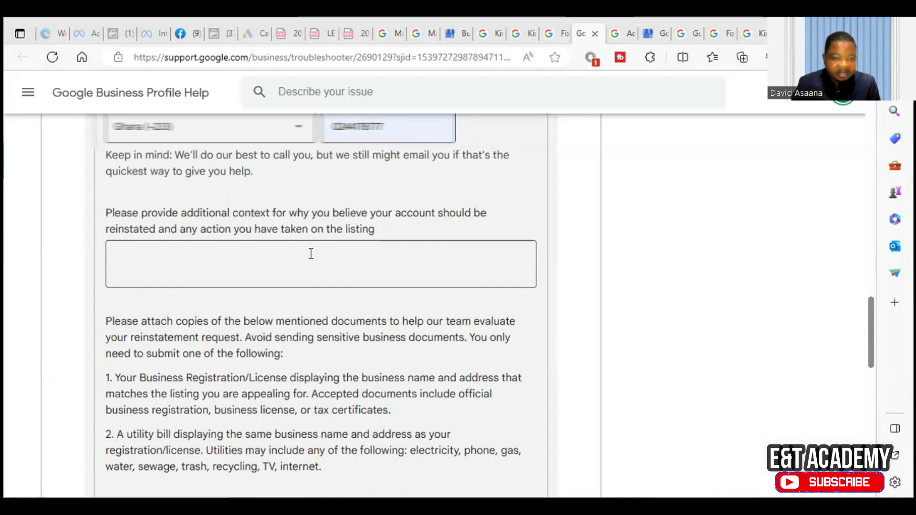
Paste the prepared 576-character explanation beginning 'About 2 weeks ago…' into the additional-context box.
right_click(311, 253)
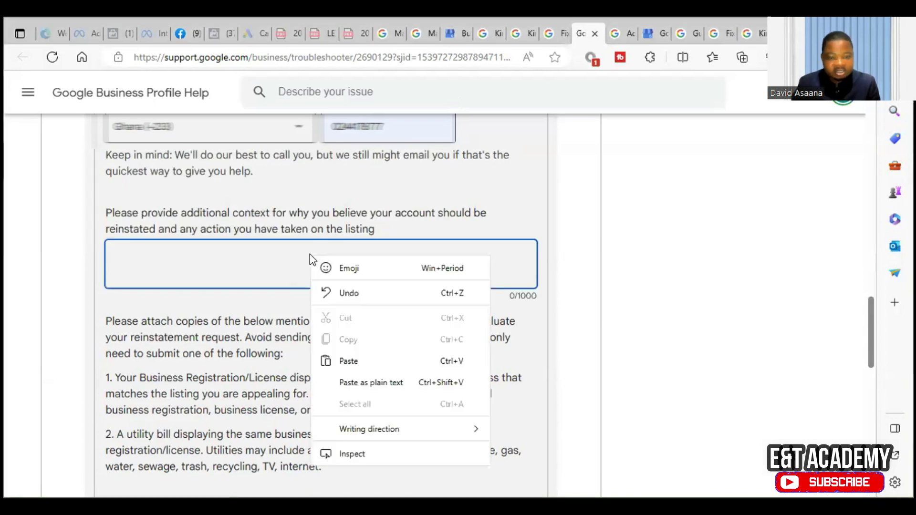
click(350, 361)
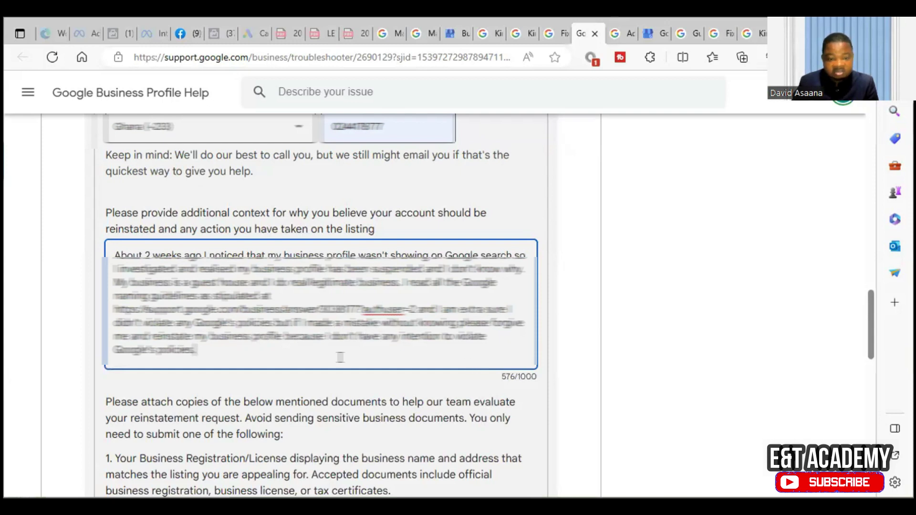
scroll(268, 340, down, 2)
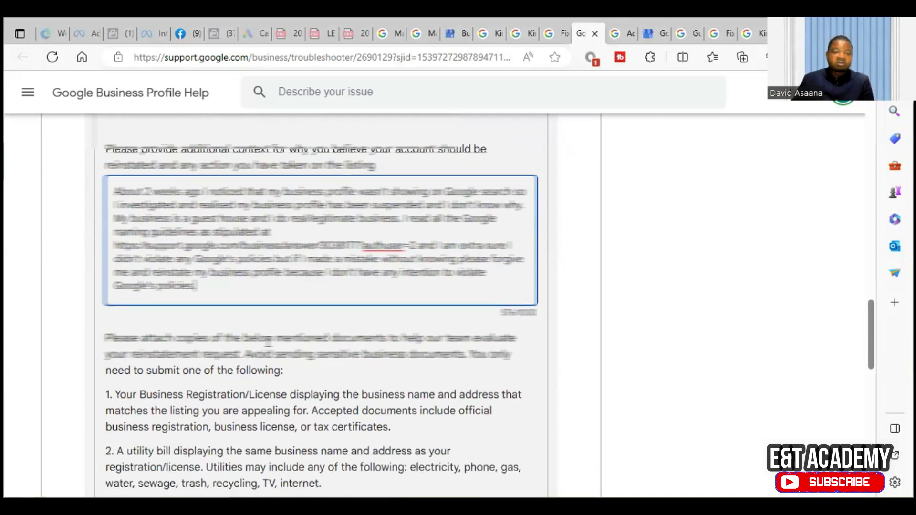
scroll(195, 285, down, 2)
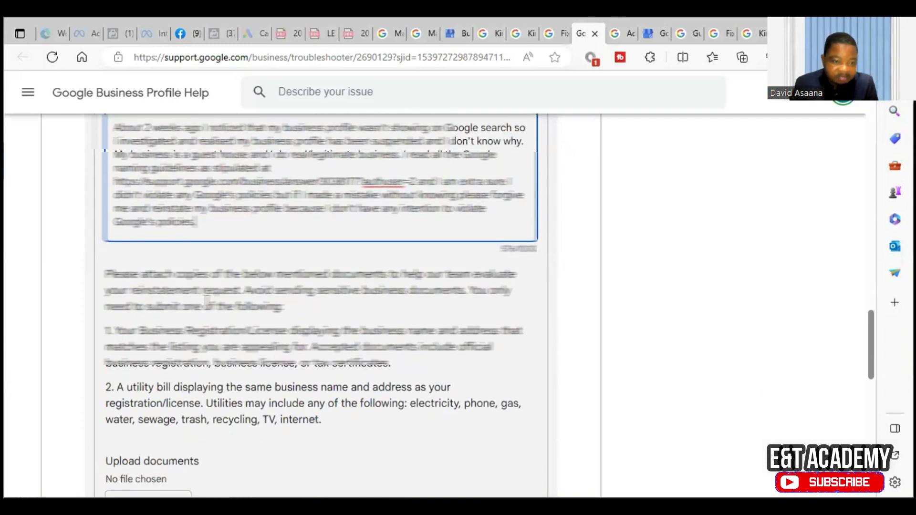
Scroll past the 576/1000-character explanation to the business-document upload section.
scroll(194, 222, down, 2)
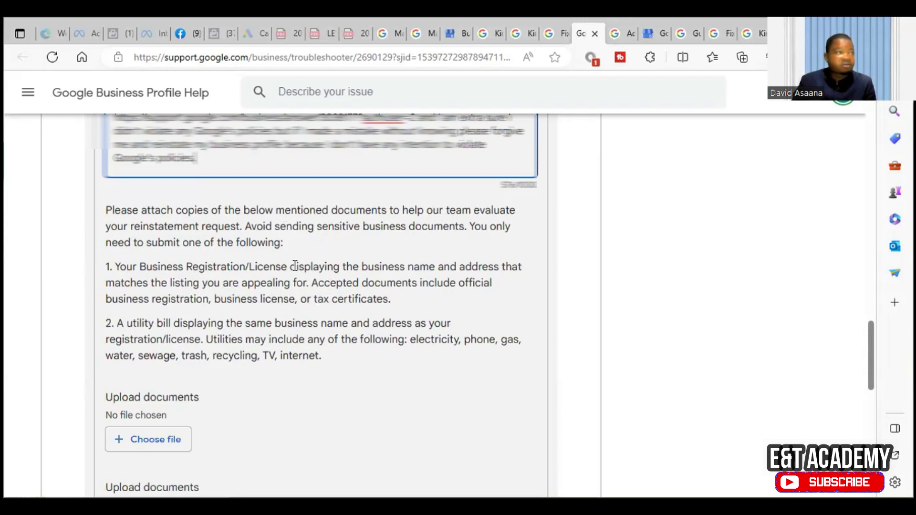
scroll(295, 264, up, 1)
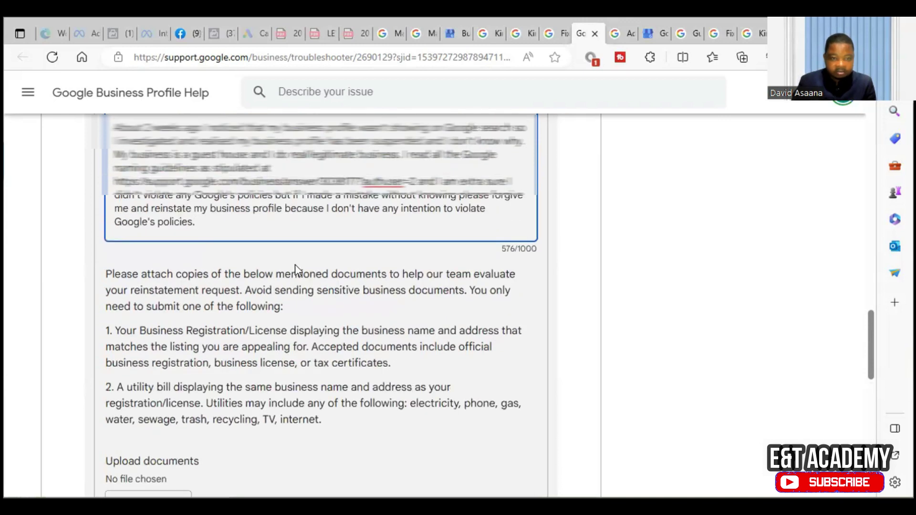
scroll(261, 296, down, 2)
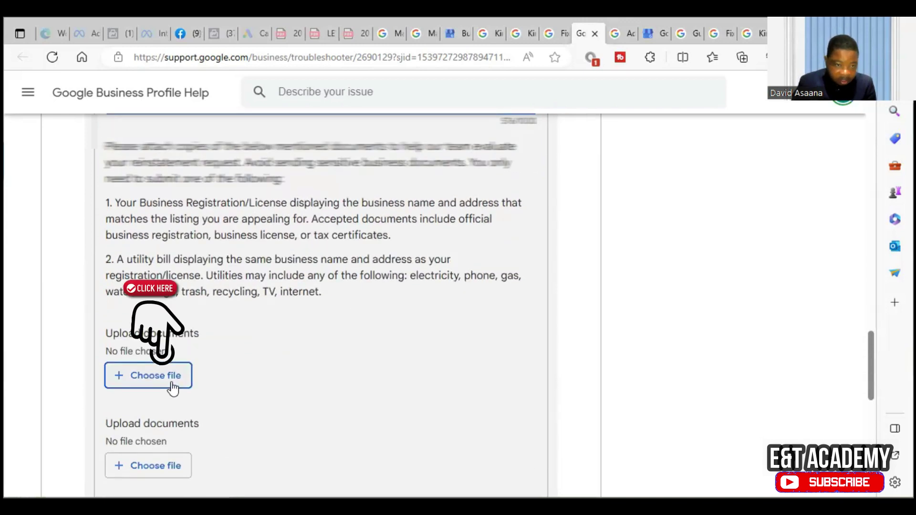
Attach KING MAKERI GUEST HOUSE.pdf as the supporting business document.
click(172, 388)
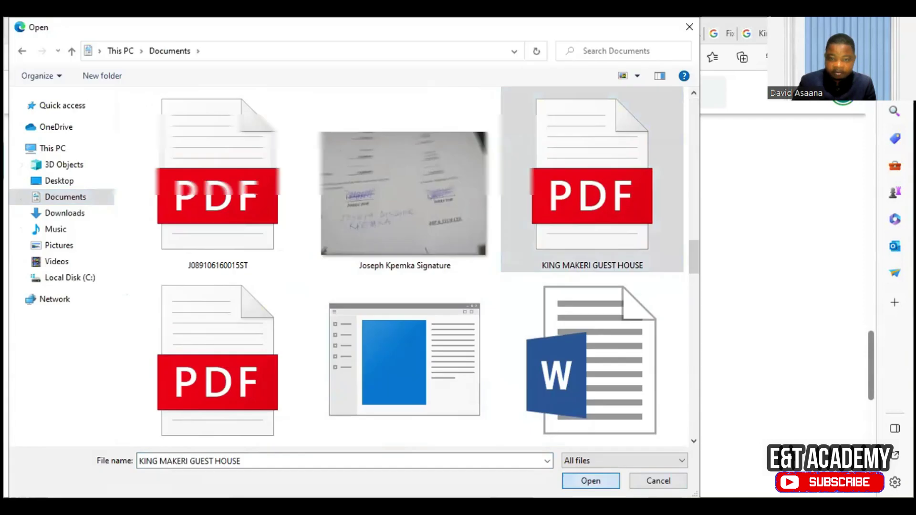
key(Return)
scroll(364, 262, down, 2)
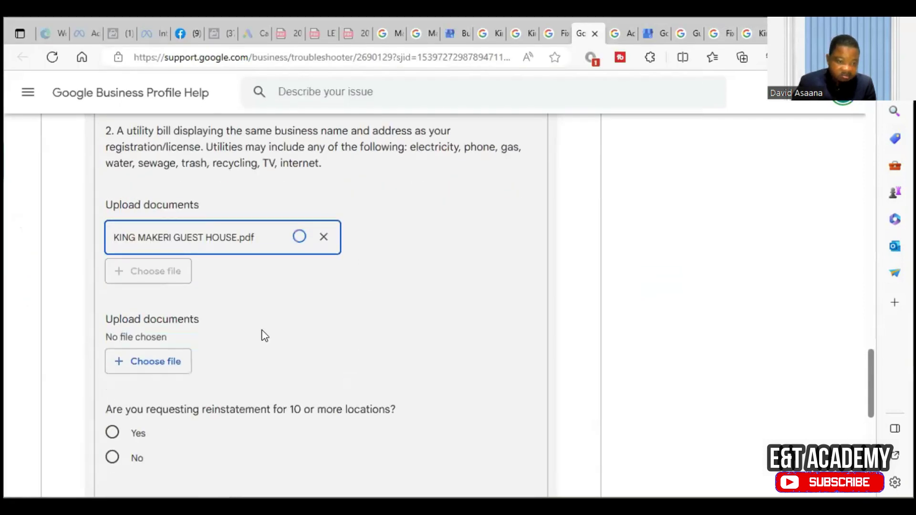
scroll(262, 333, down, 2)
Answer No to requesting reinstatement for 10 or more locations.
scroll(262, 299, up, 1)
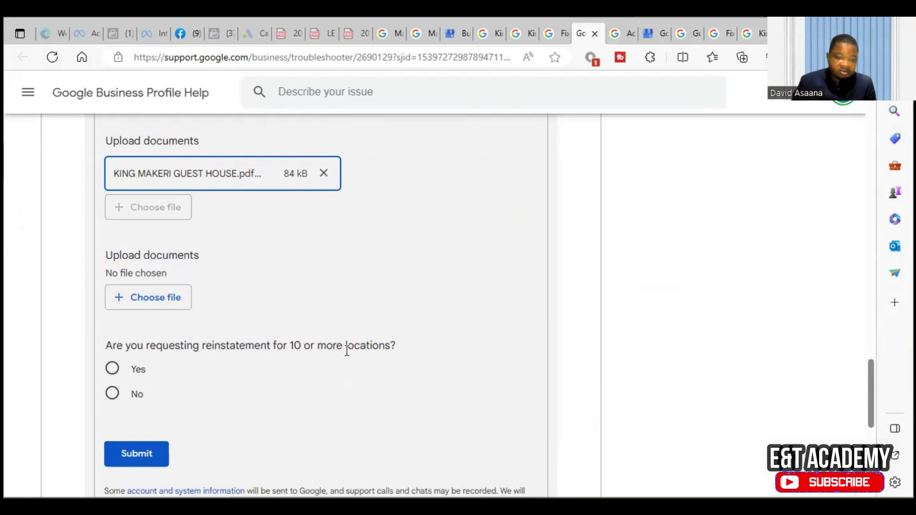
click(113, 394)
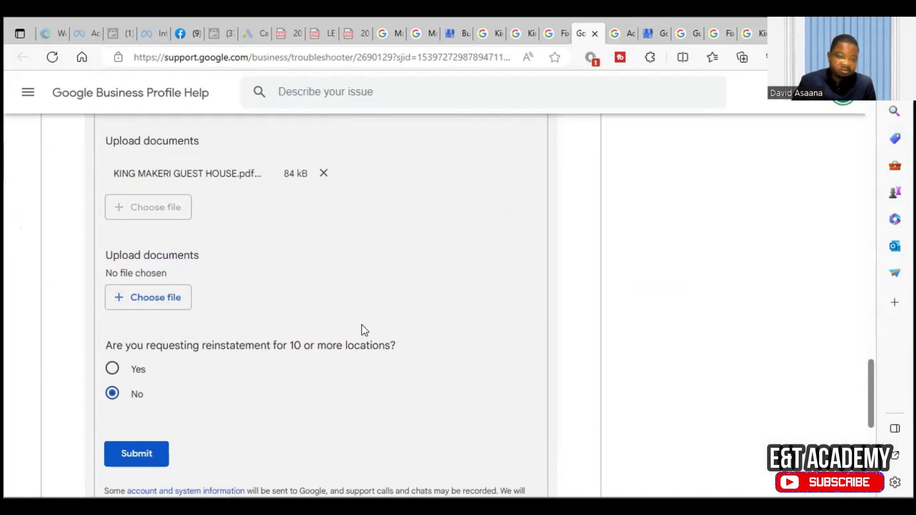
scroll(362, 329, up, 10)
scroll(362, 329, up, 15)
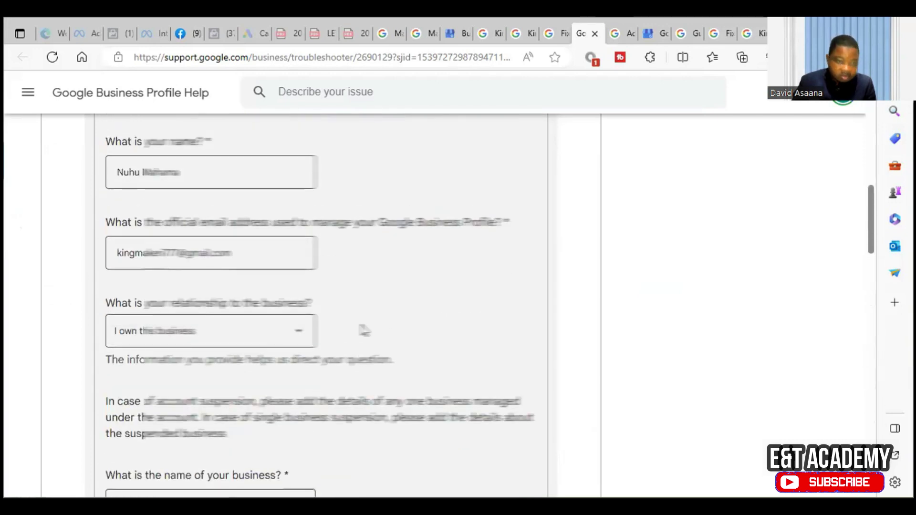
scroll(364, 329, up, 3)
scroll(364, 329, down, 15)
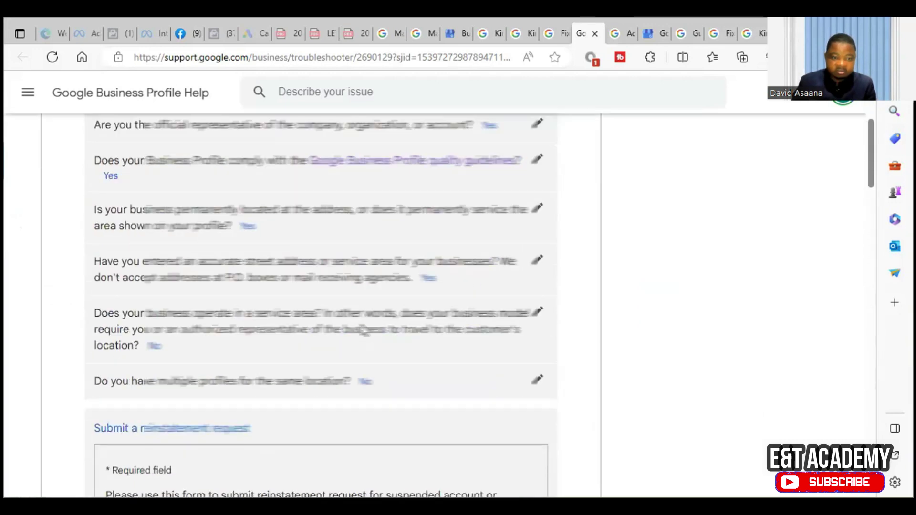
scroll(365, 329, down, 8)
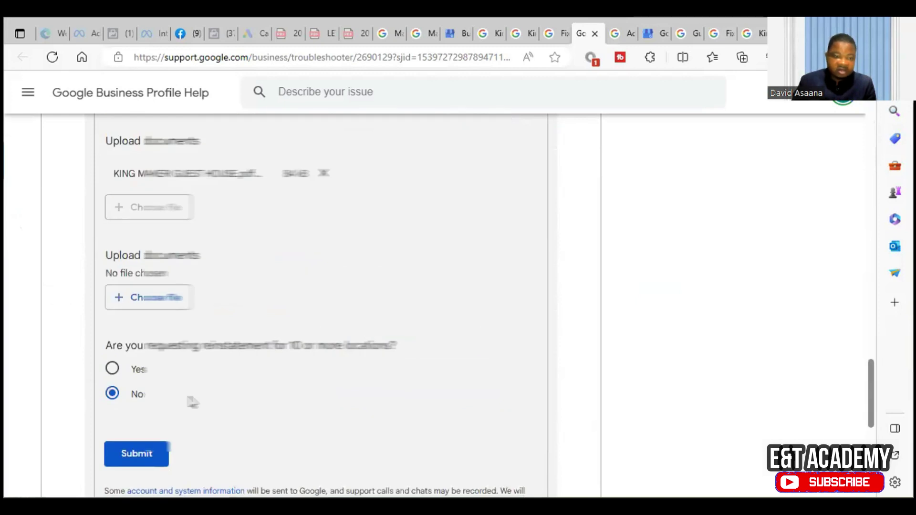
Submit the reinstatement request and review the request-received confirmation message.
click(154, 454)
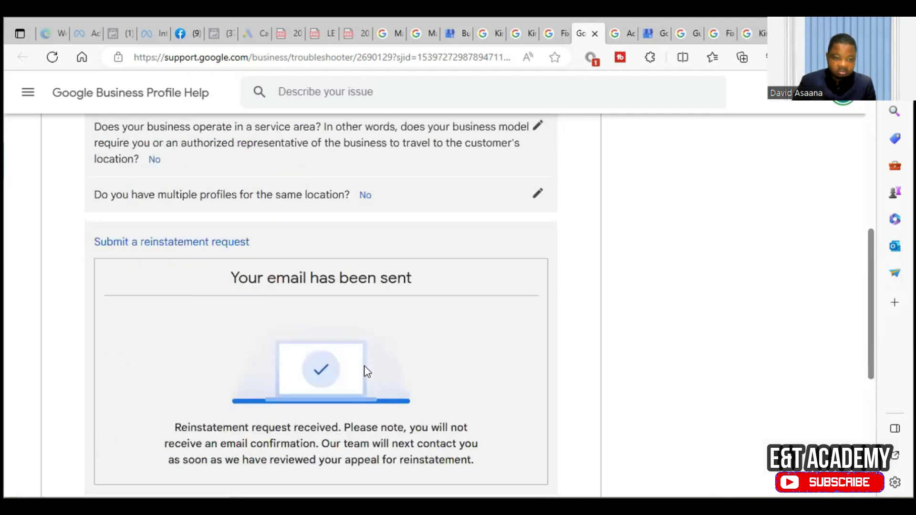
scroll(393, 287, down, 3)
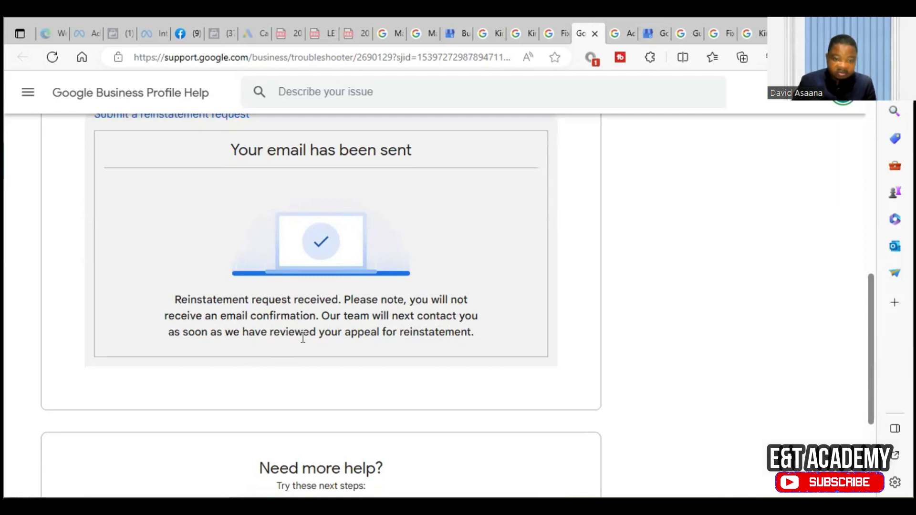
scroll(398, 353, down, 3)
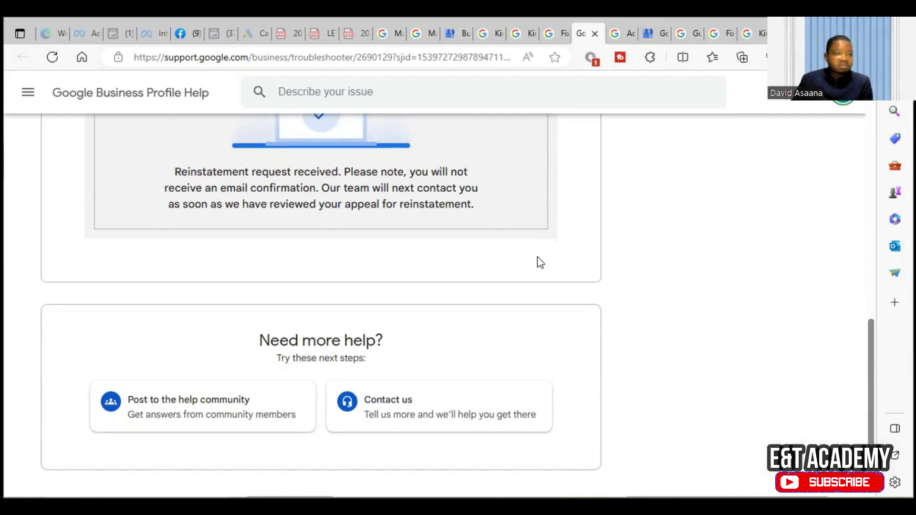
scroll(417, 333, down, 1)
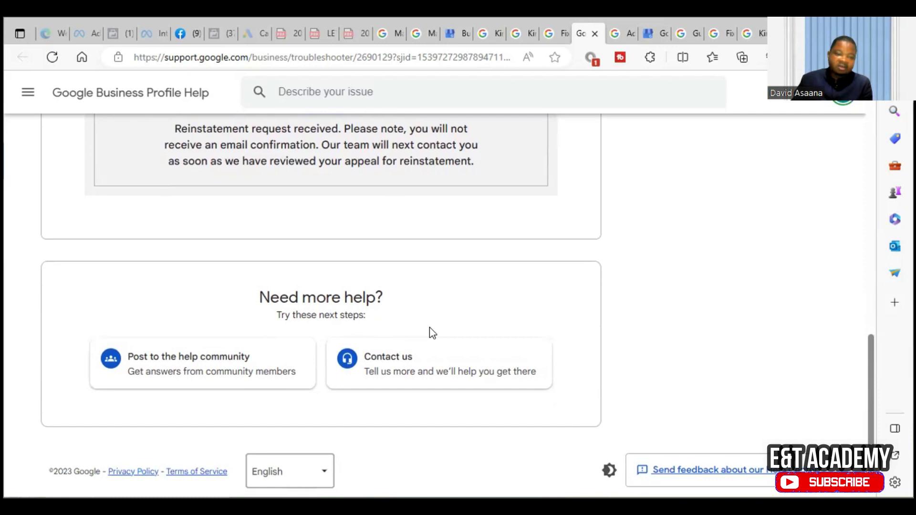